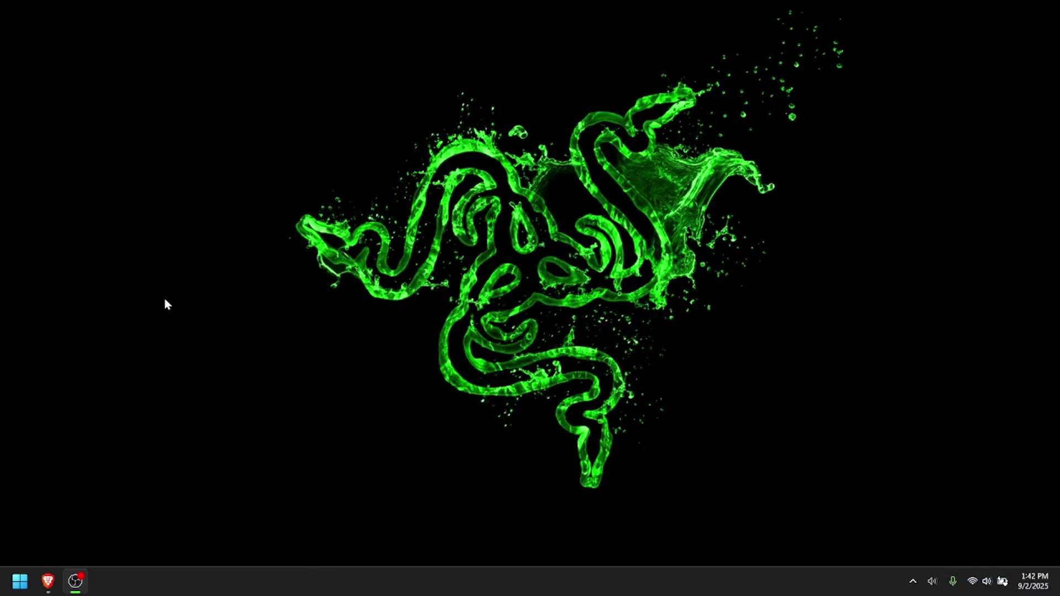
Launch Windows Settings from the Start menu's System folder.
{"action": "left_click", "coordinate": [20, 580]}
{"action": "left_click", "coordinate": [134, 228]}
{"action": "left_click", "coordinate": [177, 300]}
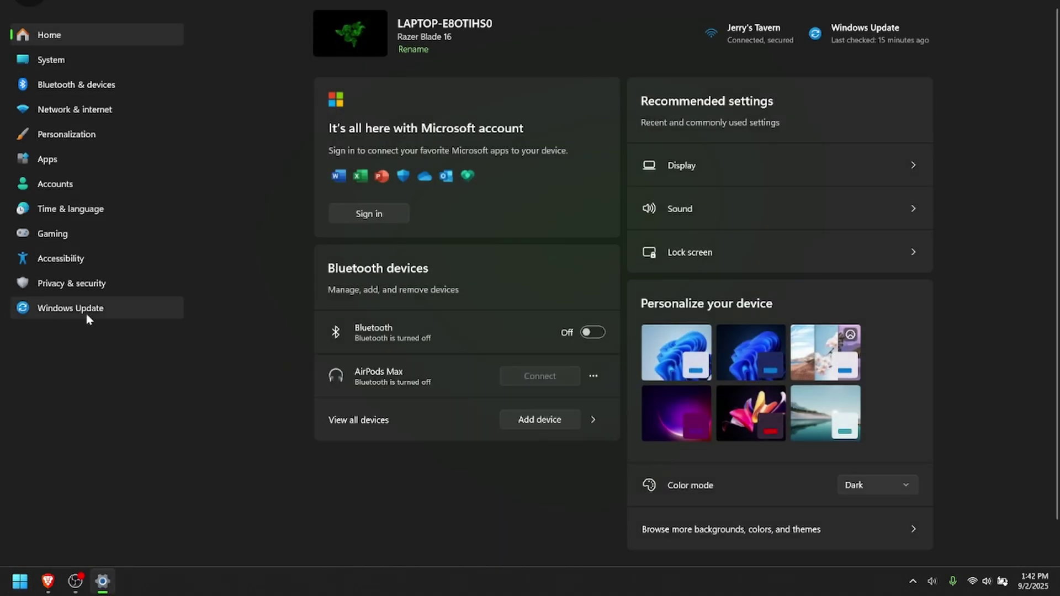
Run a Windows Update check, then view Advanced options > Optional updates.
{"action": "left_click", "coordinate": [87, 315]}
{"action": "left_click", "coordinate": [875, 37]}
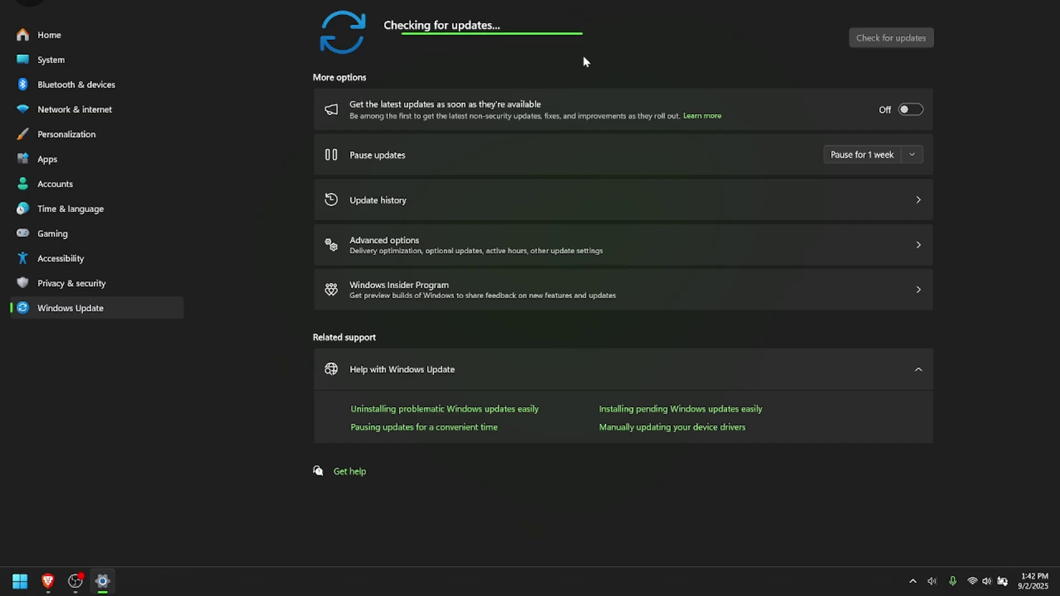
{"action": "left_click", "coordinate": [416, 253]}
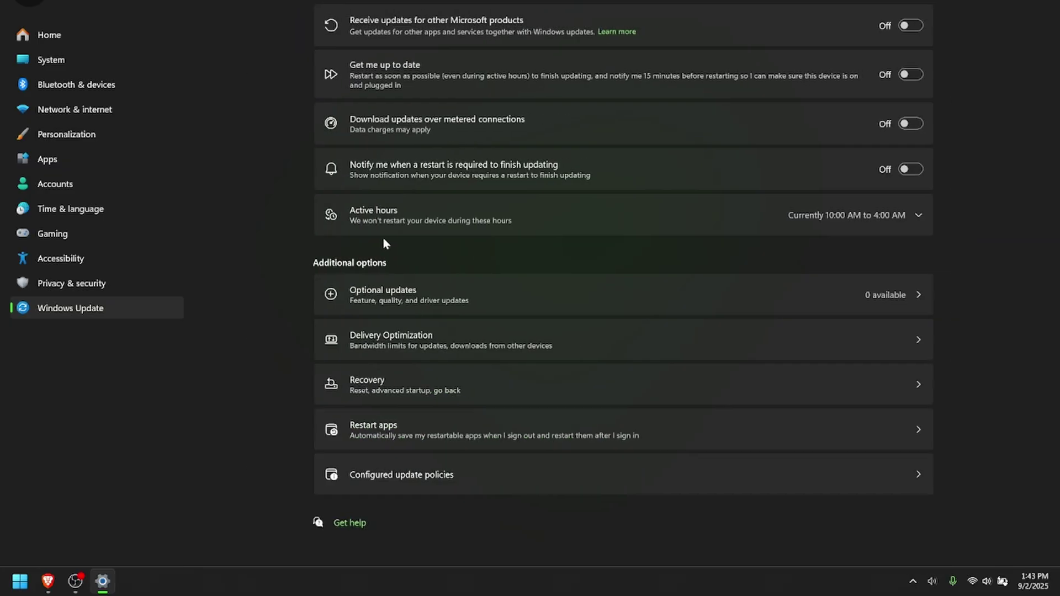
{"action": "left_click", "coordinate": [484, 295]}
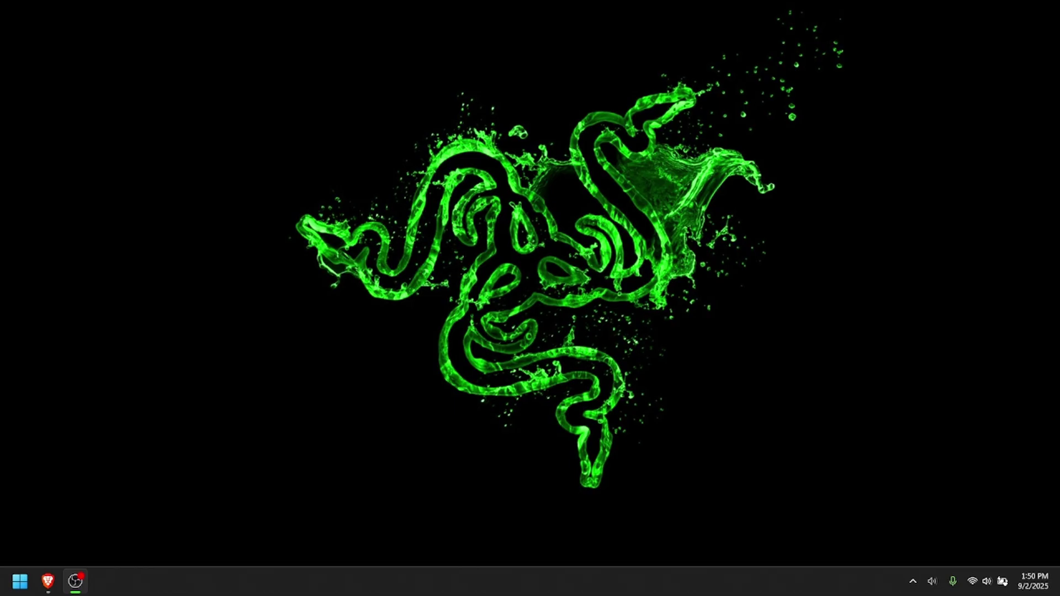
On the Razer Blade 16 (2025) drivers page, highlight the model name, RZ09, BIOS and Firmware.
{"action": "left_click", "coordinate": [47, 581]}
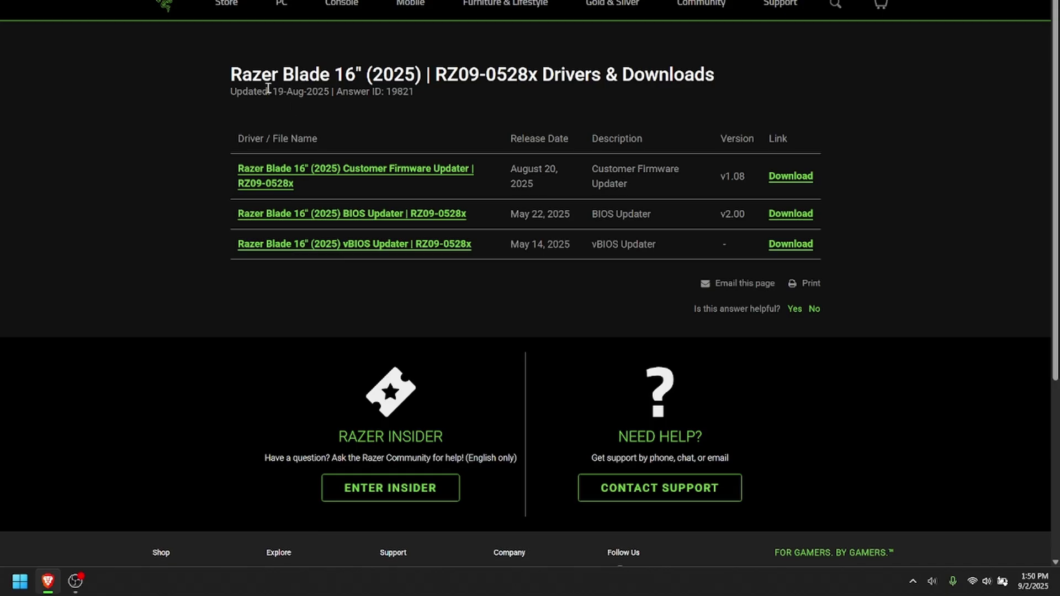
{"action": "left_click_drag", "start_coordinate": [231, 74], "coordinate": [720, 86]}
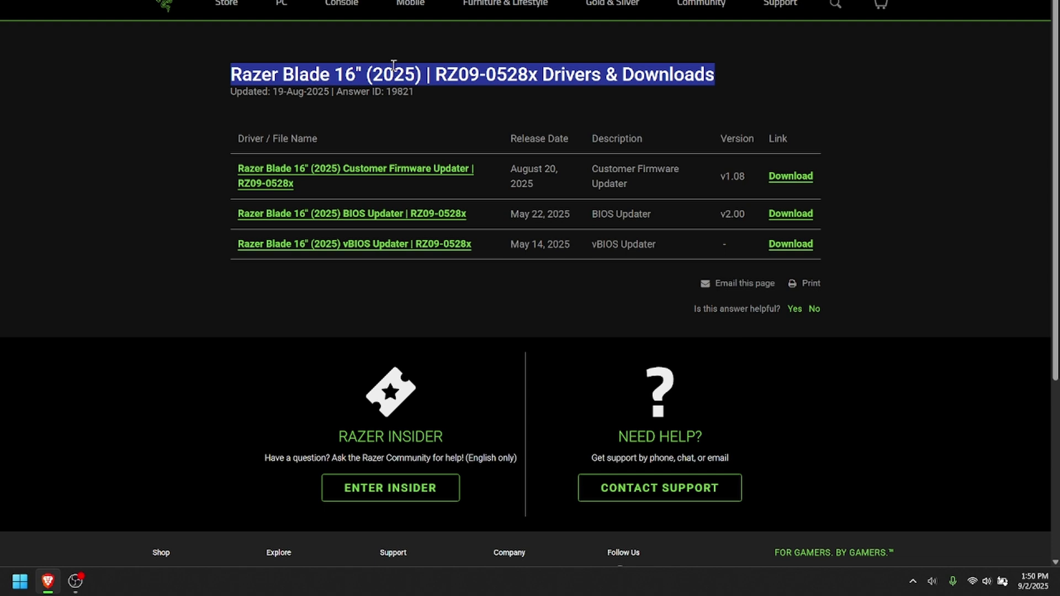
{"action": "double_click", "coordinate": [450, 75]}
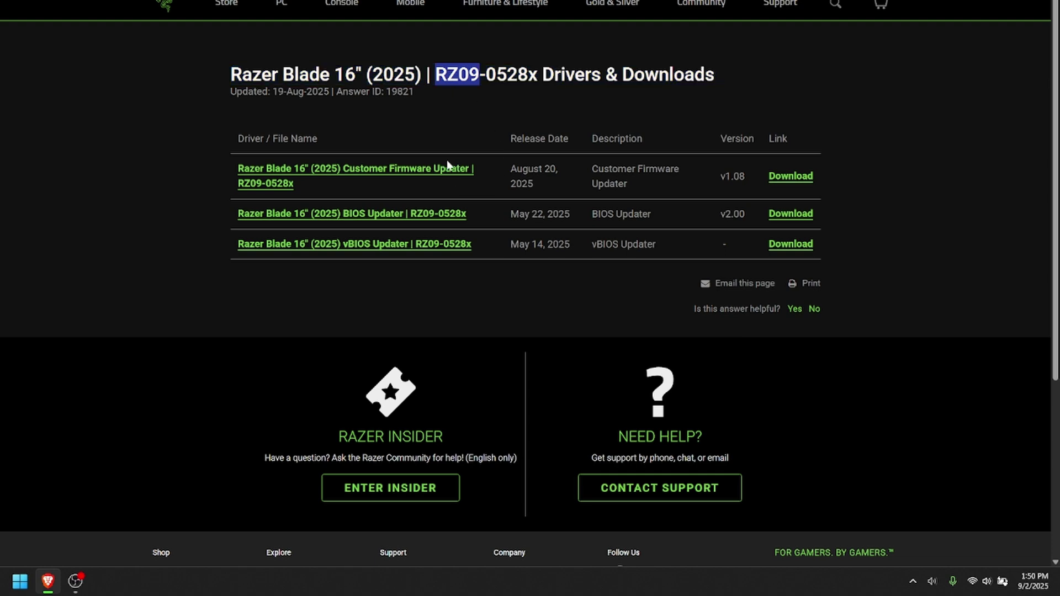
{"action": "left_click", "coordinate": [458, 123]}
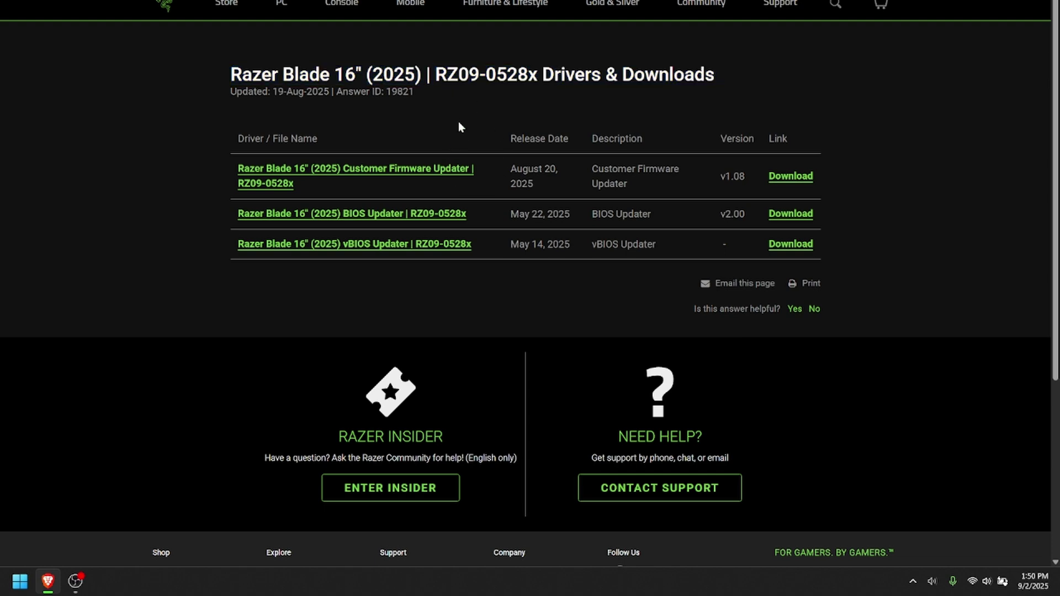
{"action": "double_click", "coordinate": [608, 213]}
{"action": "double_click", "coordinate": [653, 167]}
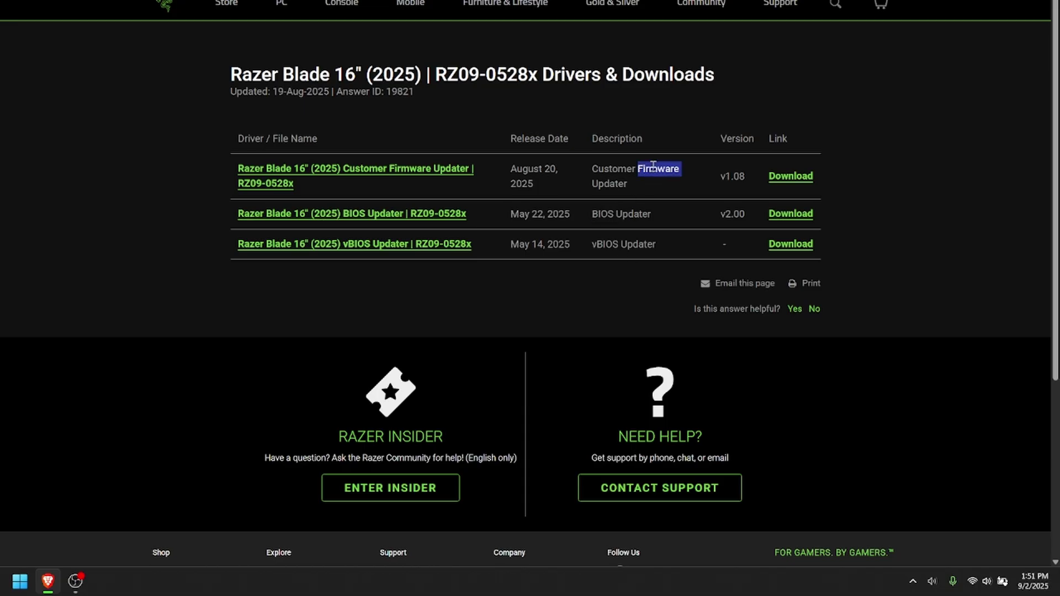
Save BIOS Updater v2.00 into Downloads, then bring up the Start menu's System folder.
{"action": "left_click", "coordinate": [665, 210]}
{"action": "left_click", "coordinate": [806, 214]}
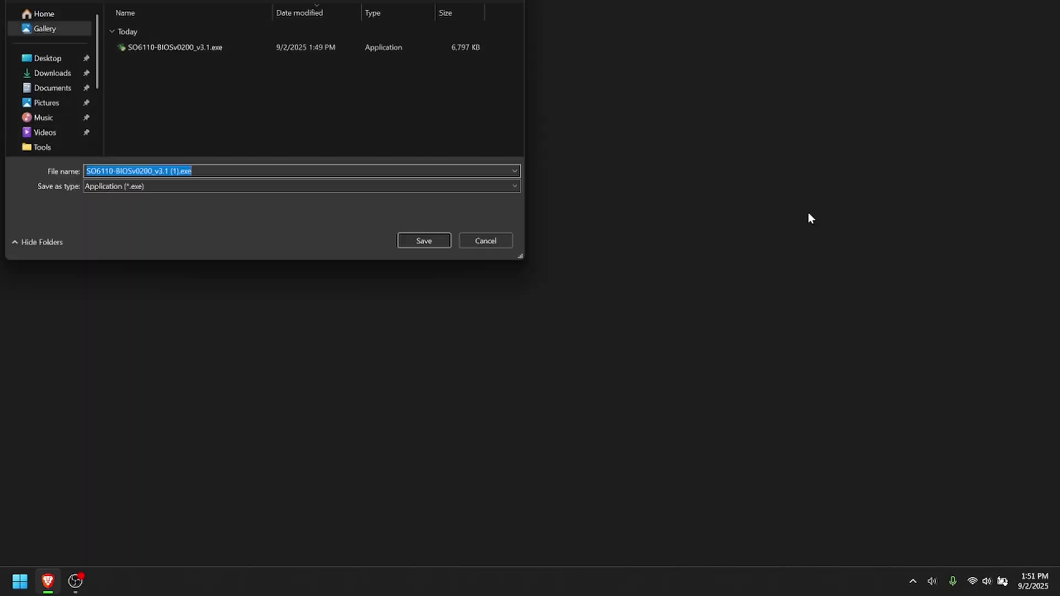
{"action": "left_click", "coordinate": [53, 73]}
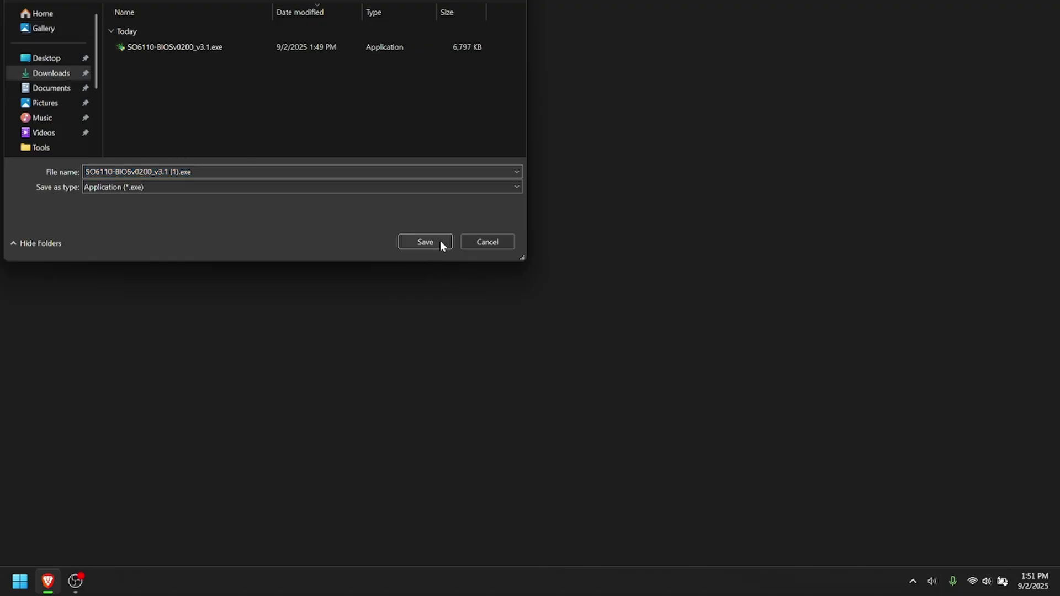
{"action": "left_click", "coordinate": [425, 242]}
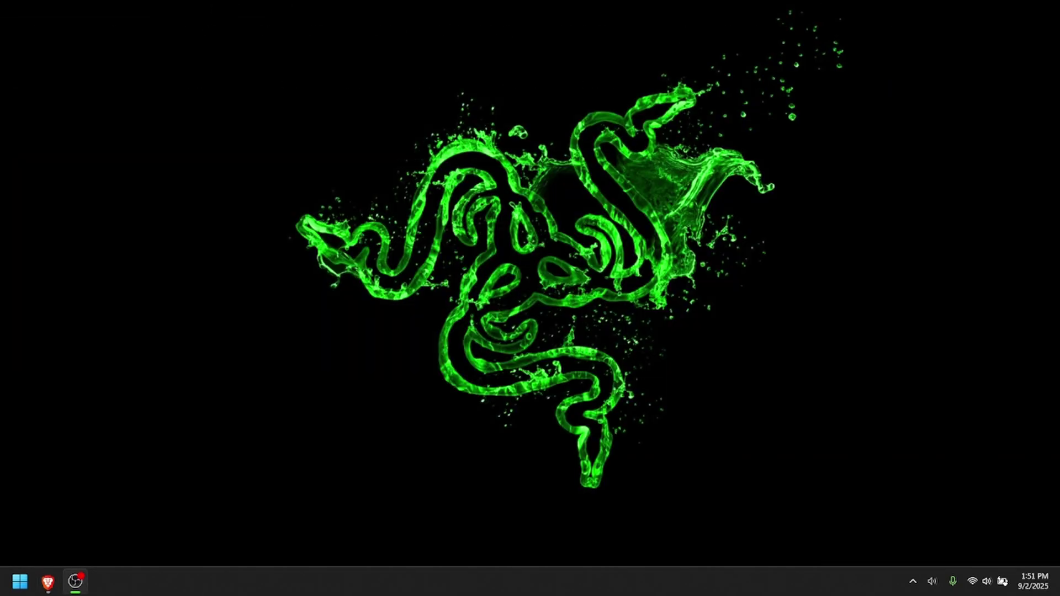
{"action": "left_click", "coordinate": [20, 581]}
{"action": "left_click", "coordinate": [109, 214]}
In Downloads, unblock SO6110-BIOSv0200_v3.1 (1).exe through its Properties and apply.
{"action": "left_click", "coordinate": [117, 323]}
{"action": "left_click", "coordinate": [228, 211]}
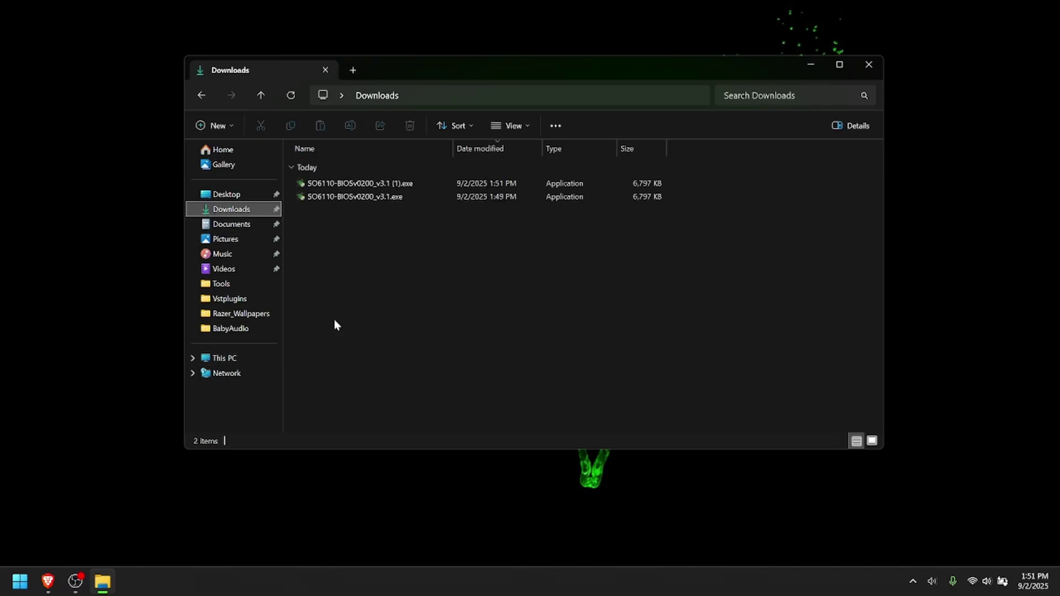
{"action": "right_click", "coordinate": [364, 184]}
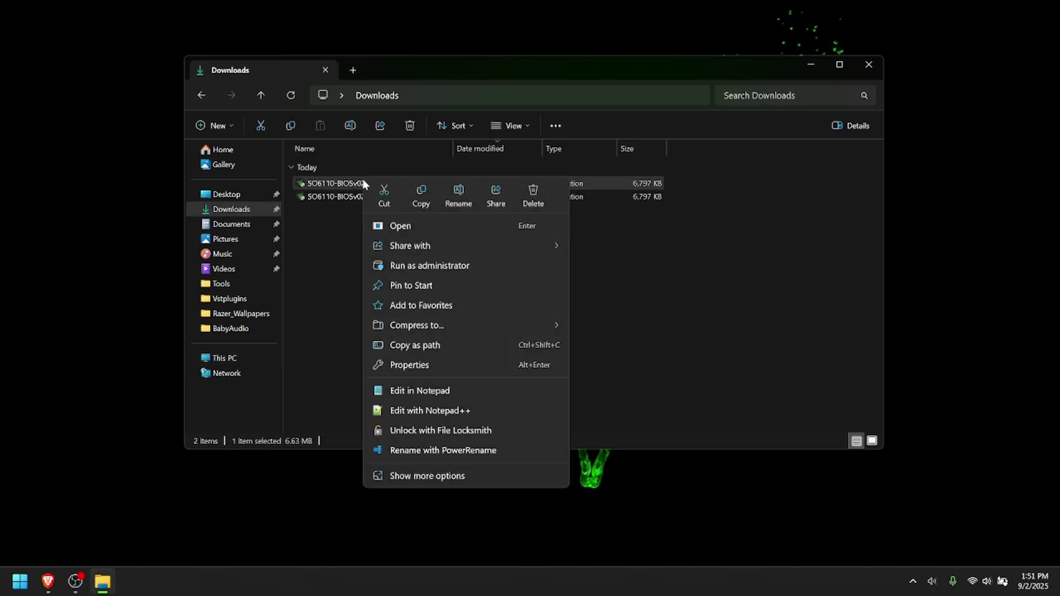
{"action": "left_click", "coordinate": [409, 365]}
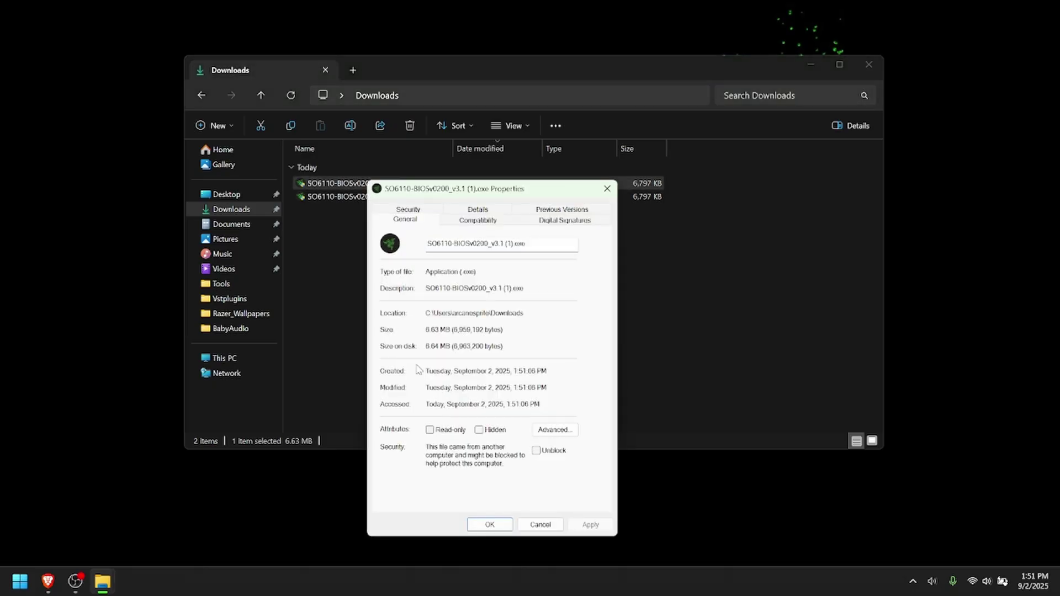
{"action": "left_click_drag", "start_coordinate": [549, 194], "coordinate": [508, 67]}
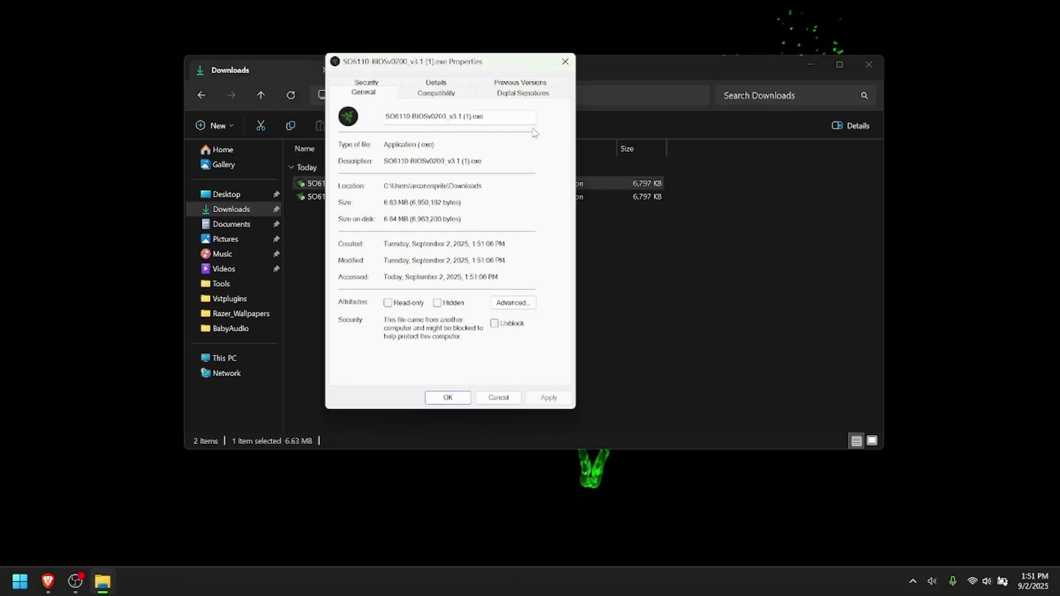
{"action": "left_click", "coordinate": [494, 323]}
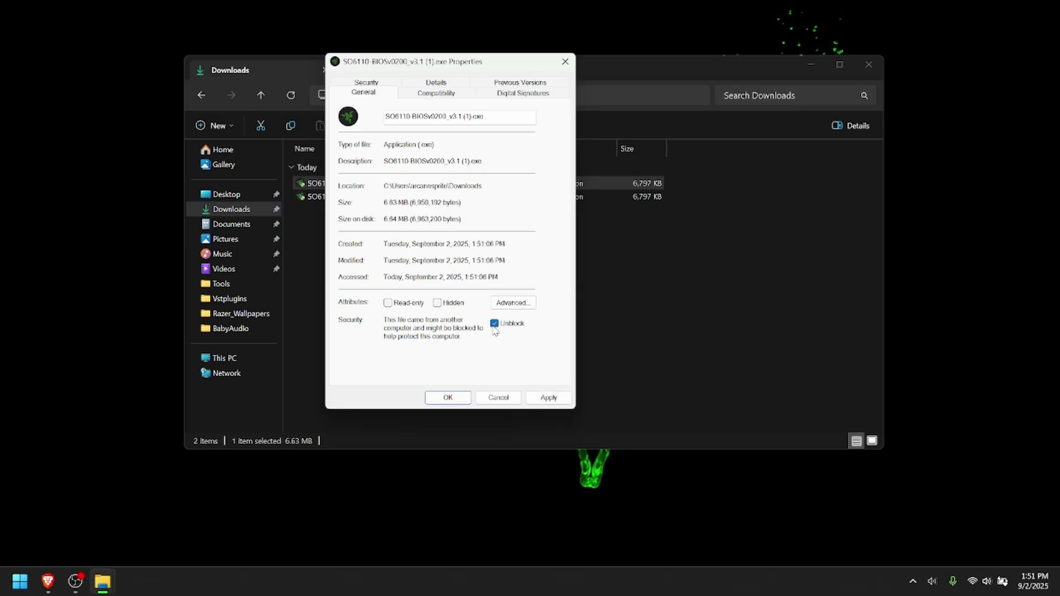
{"action": "left_click", "coordinate": [549, 398]}
{"action": "left_click", "coordinate": [447, 397]}
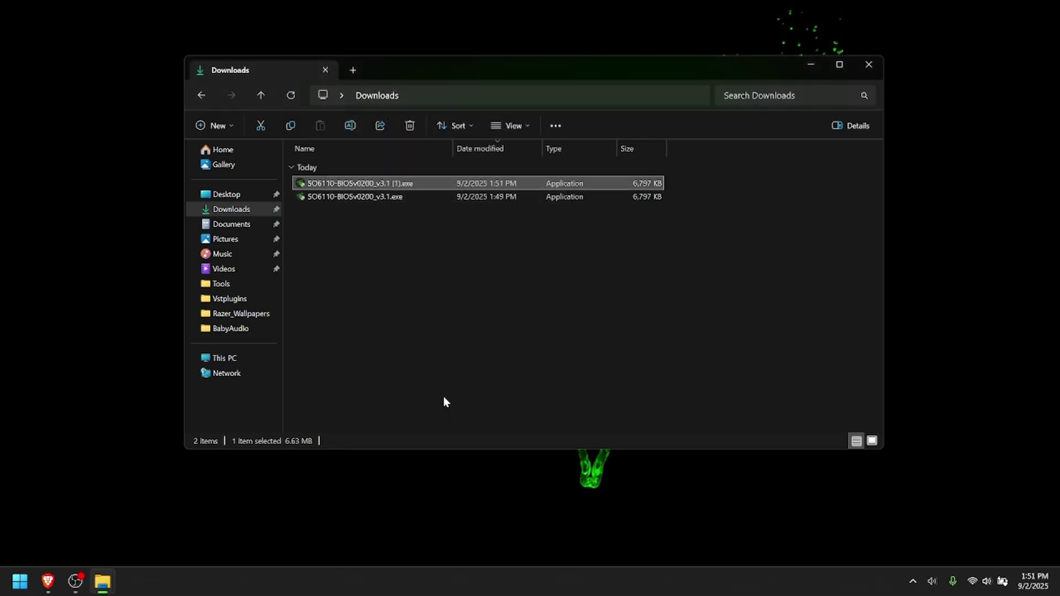
{"action": "left_click", "coordinate": [361, 260]}
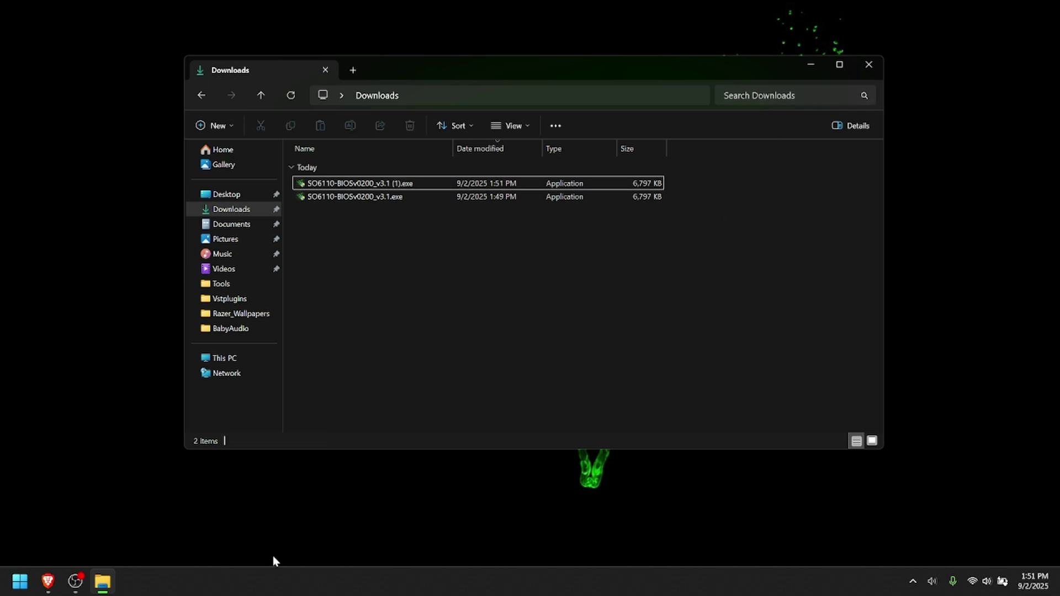
Save Customer Firmware Updater v1.08 from the Razer drivers page into Downloads.
{"action": "left_click", "coordinate": [48, 580]}
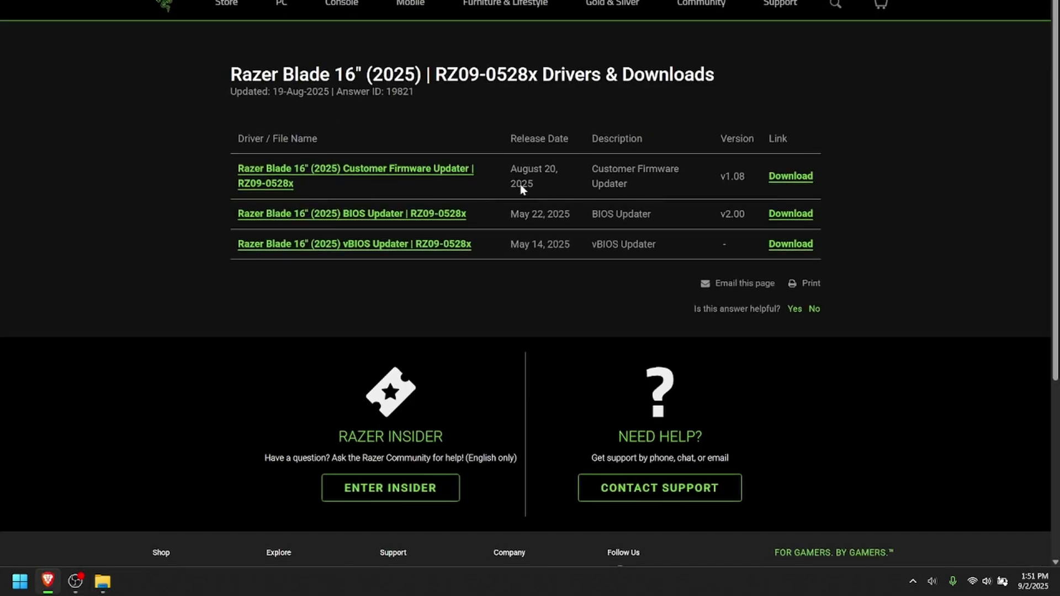
{"action": "left_click", "coordinate": [791, 177]}
{"action": "left_click", "coordinate": [408, 242]}
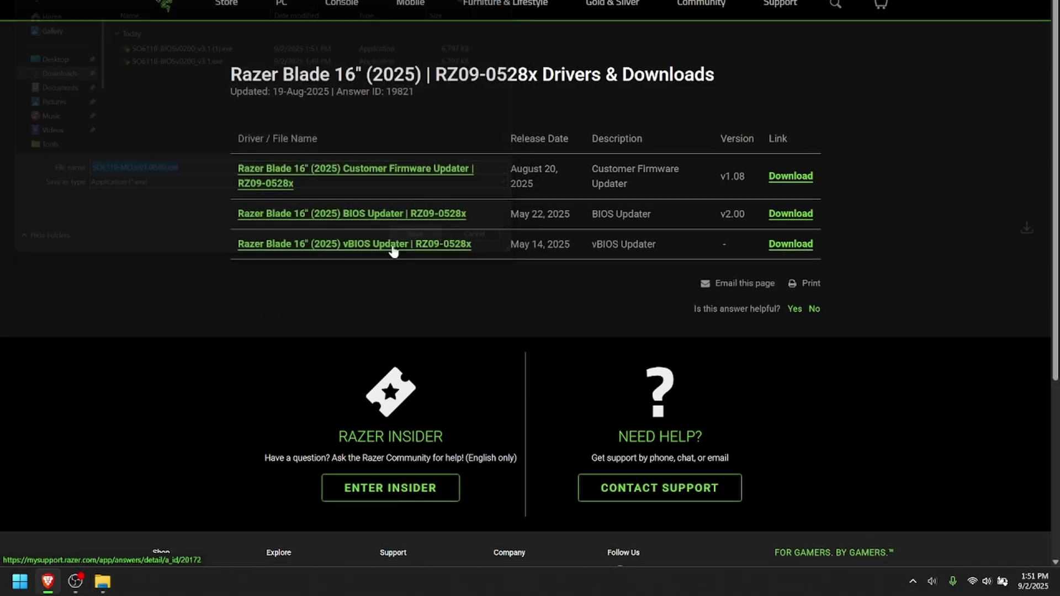
Unblock SO6110-MCUv01.08.00.exe through its Properties and close the Downloads window.
{"action": "key", "text": "alt+Tab"}
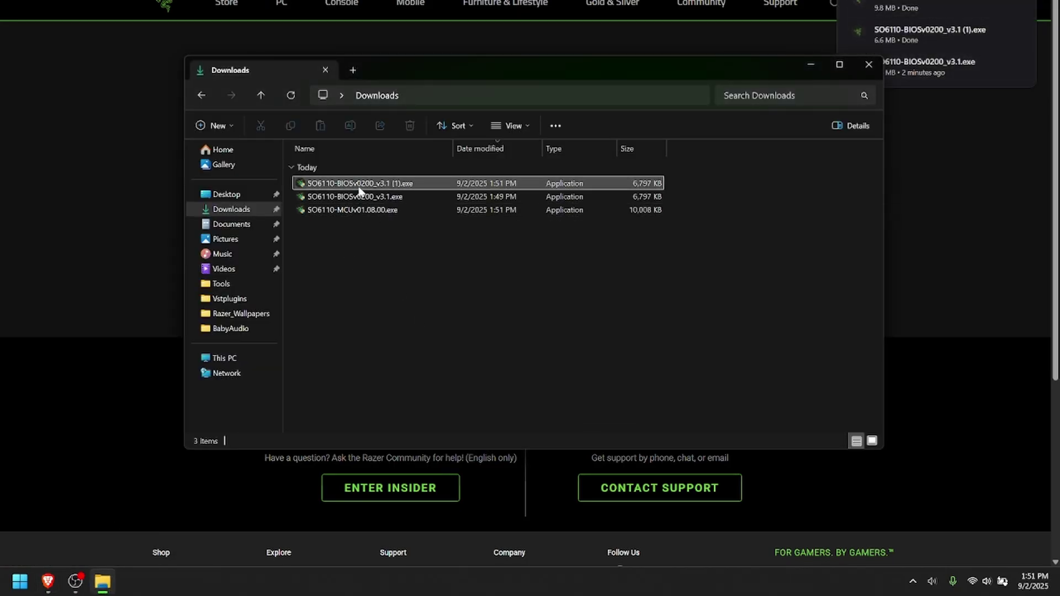
{"action": "right_click", "coordinate": [347, 211]}
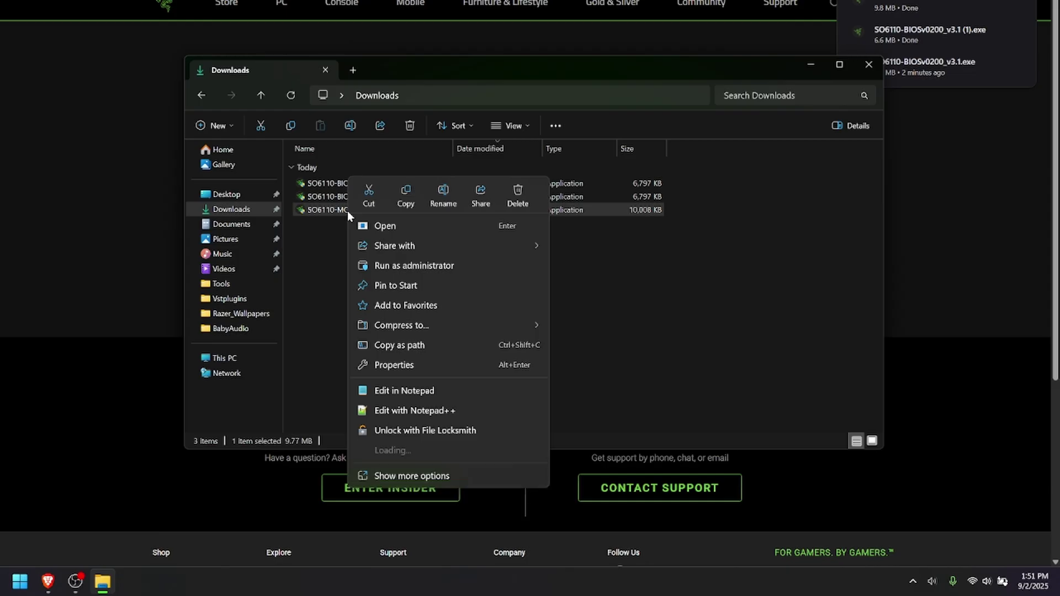
{"action": "left_click", "coordinate": [420, 365]}
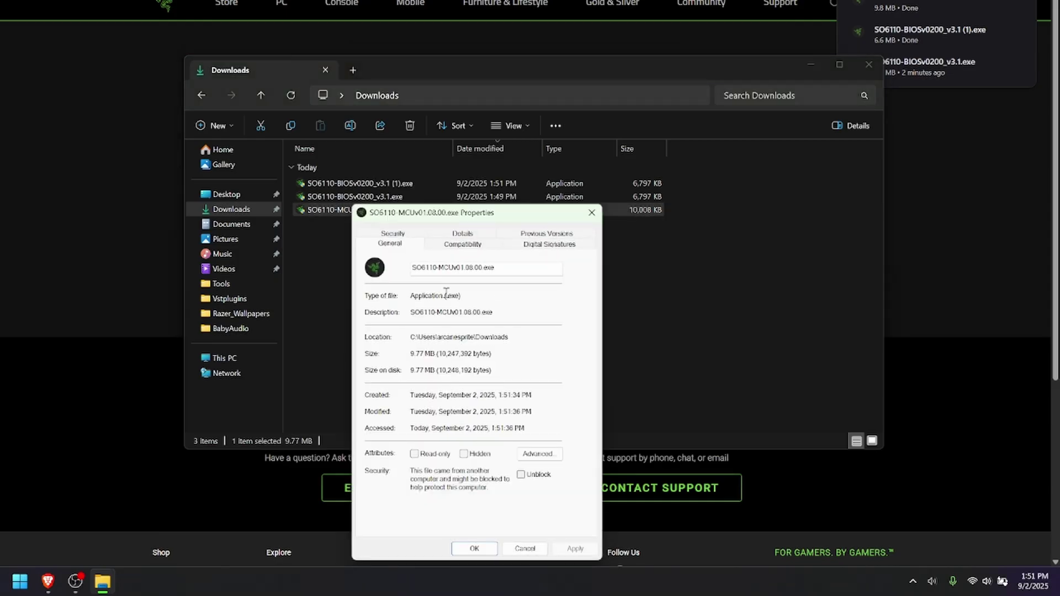
{"action": "left_click", "coordinate": [522, 476]}
{"action": "left_click", "coordinate": [574, 548]}
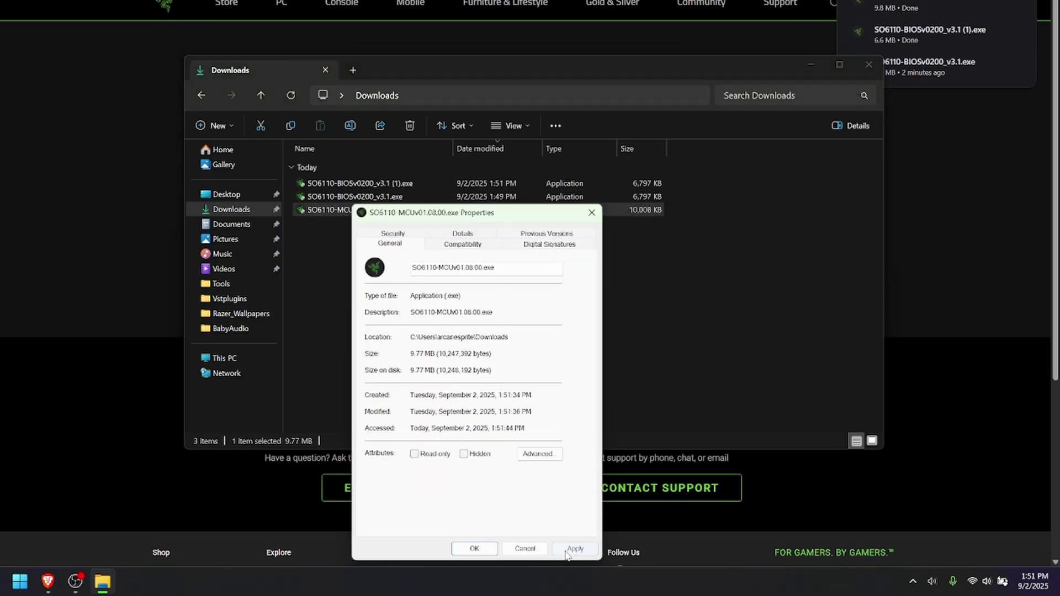
{"action": "left_click", "coordinate": [475, 549]}
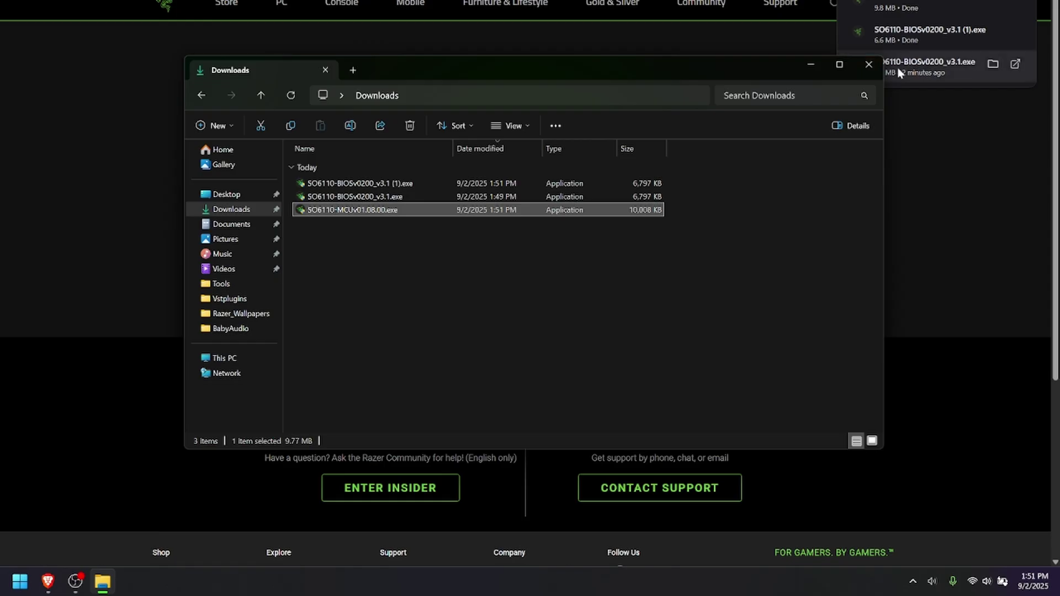
{"action": "left_click", "coordinate": [864, 62]}
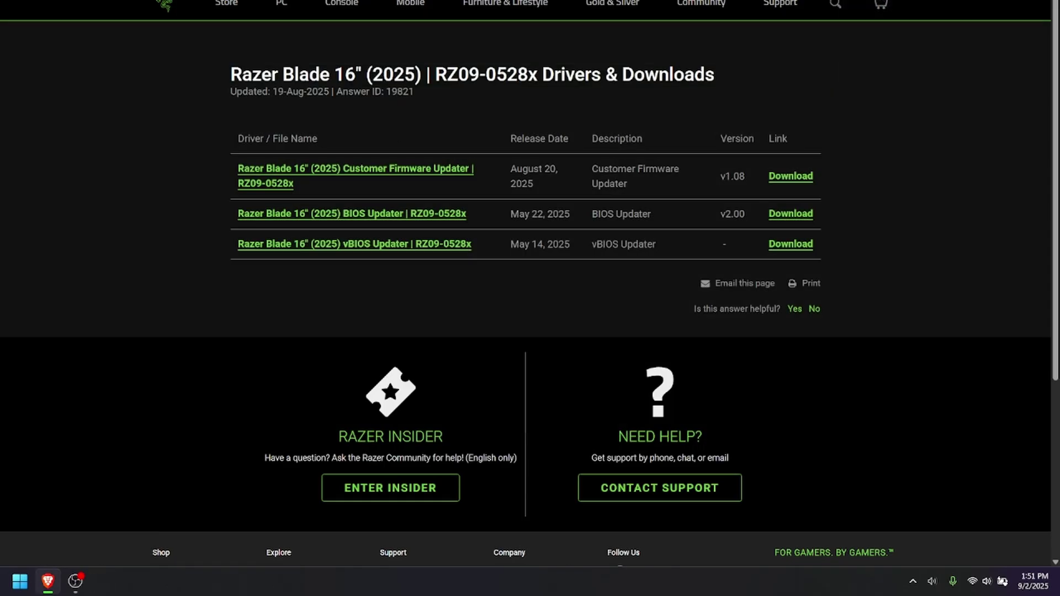
From Settings > Privacy & security, open Windows Security's Device security page.
{"action": "key", "text": "super+d"}
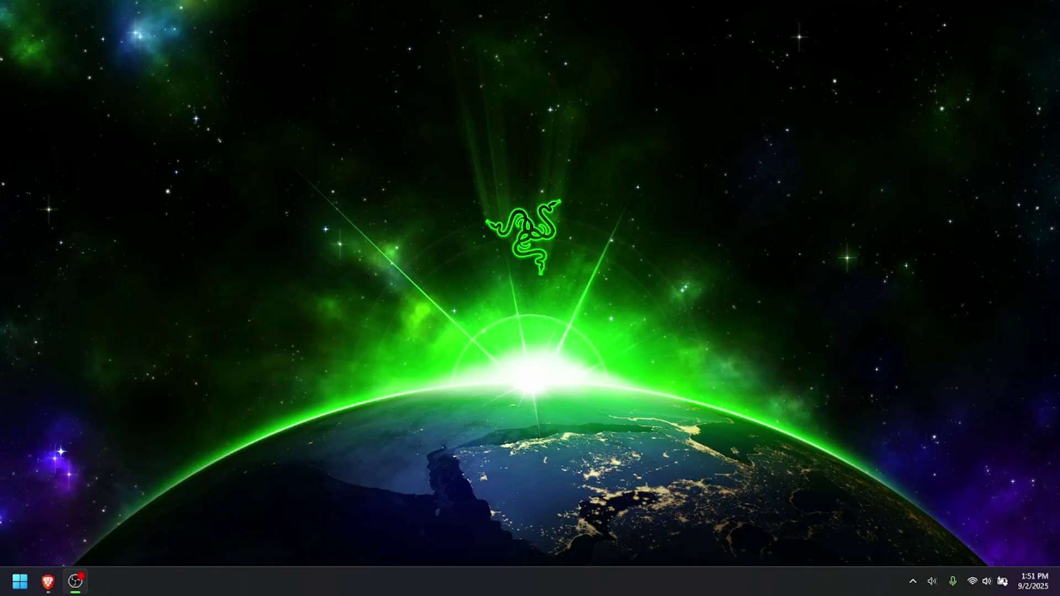
{"action": "left_click", "coordinate": [16, 588]}
{"action": "left_click", "coordinate": [135, 224]}
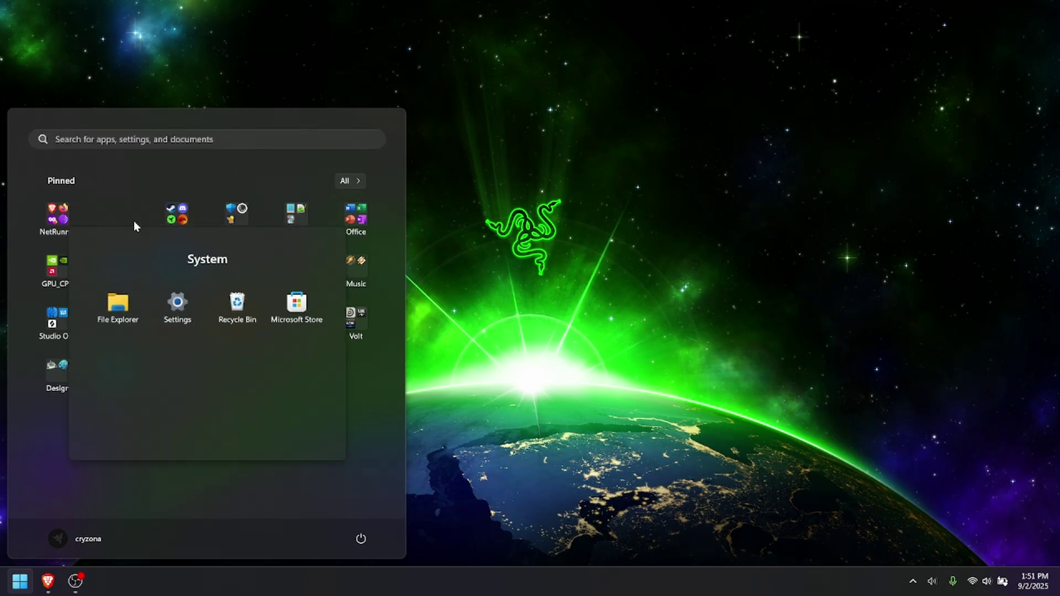
{"action": "left_click", "coordinate": [190, 307]}
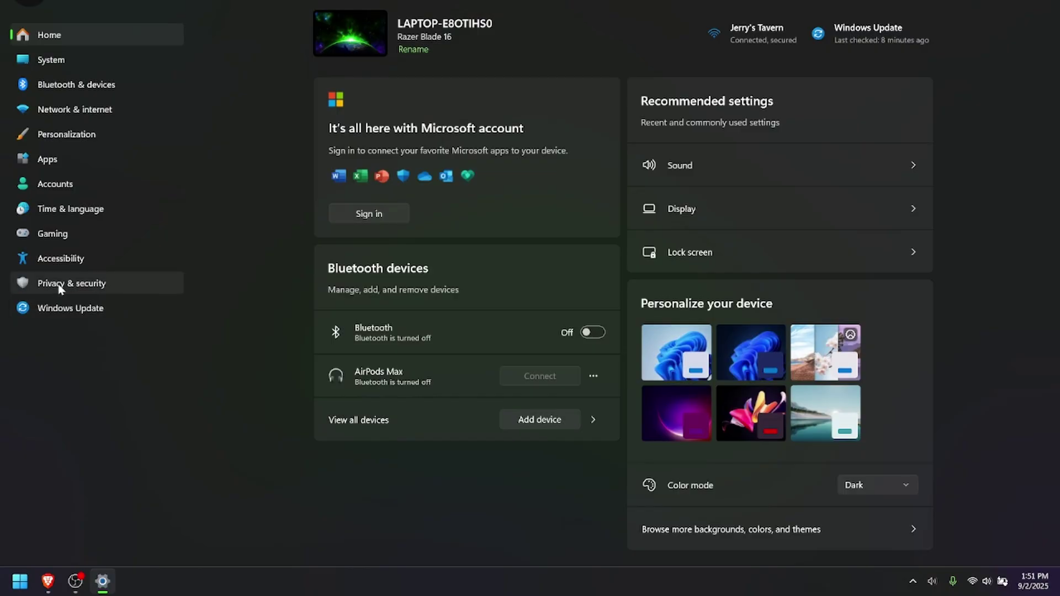
{"action": "left_click", "coordinate": [71, 283]}
{"action": "left_click", "coordinate": [433, 49]}
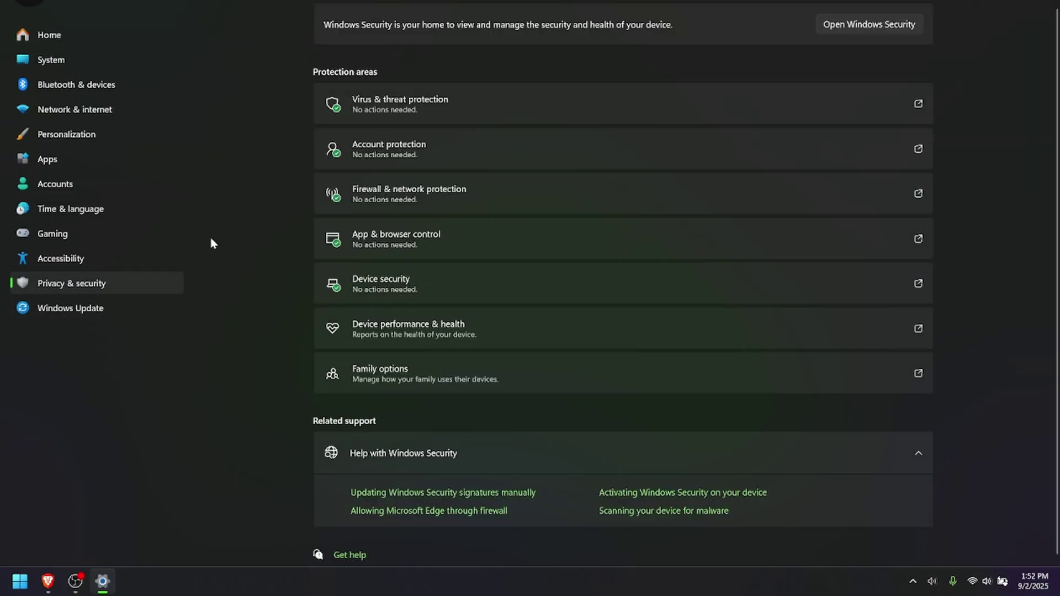
{"action": "left_click", "coordinate": [422, 286]}
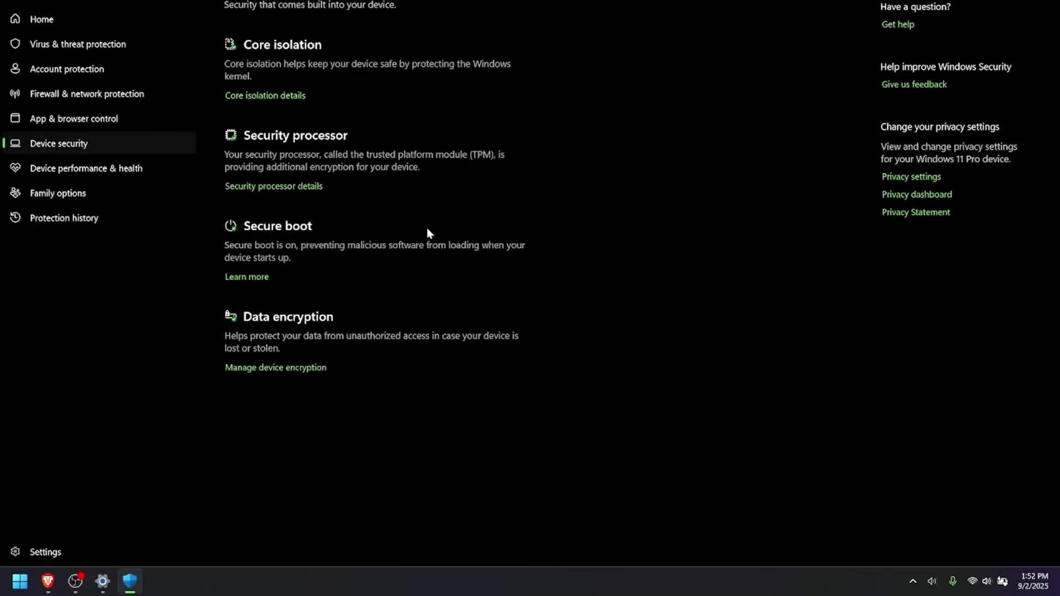
Open Core isolation details, switch Memory integrity off, and review the page.
{"action": "left_click", "coordinate": [277, 96]}
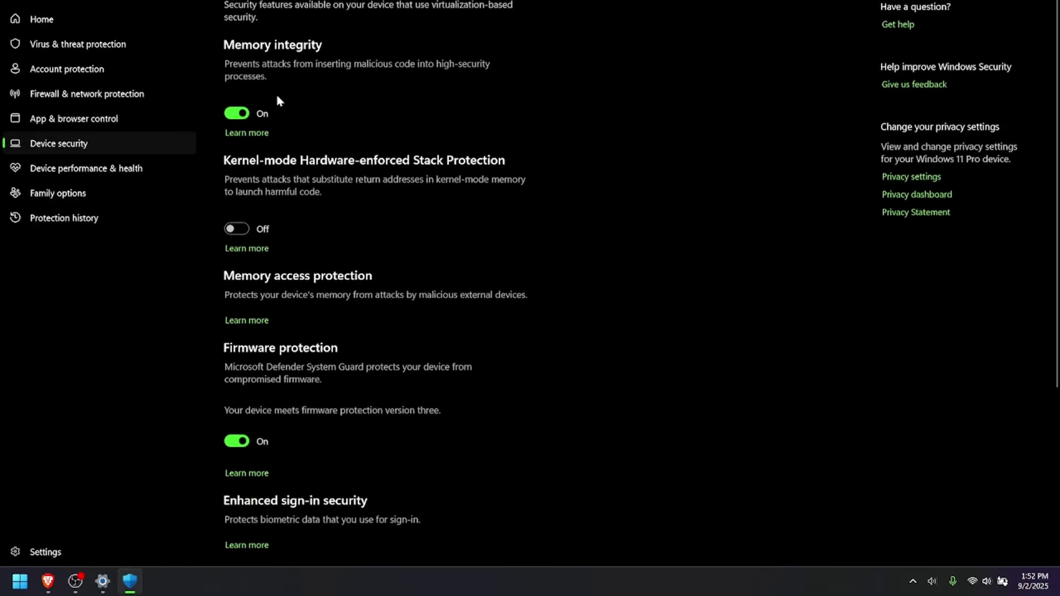
{"action": "left_click", "coordinate": [243, 114]}
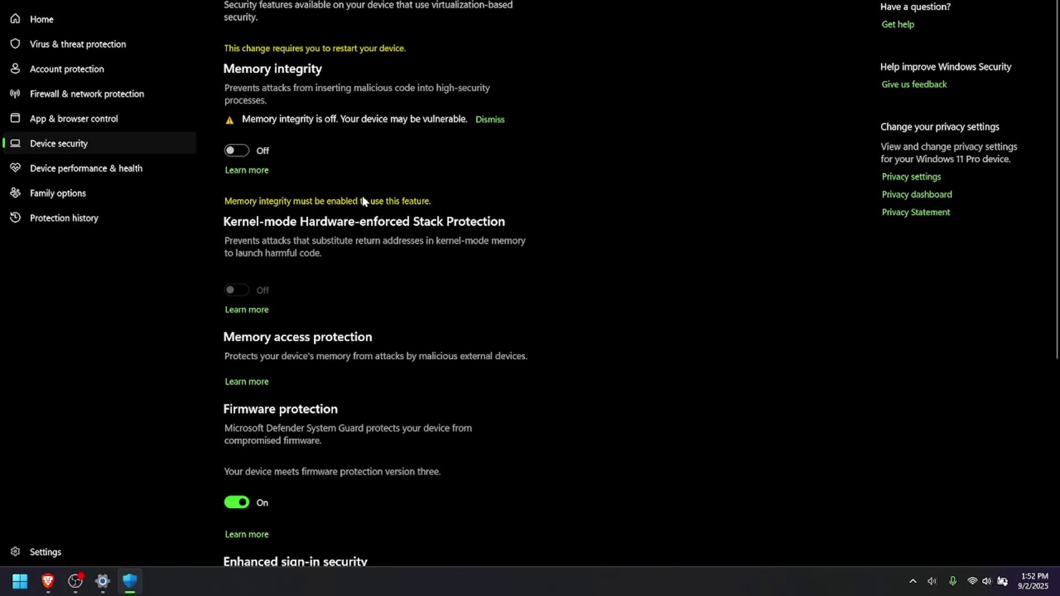
{"action": "scroll", "coordinate": [362, 202], "scroll_direction": "down", "scroll_amount": 5}
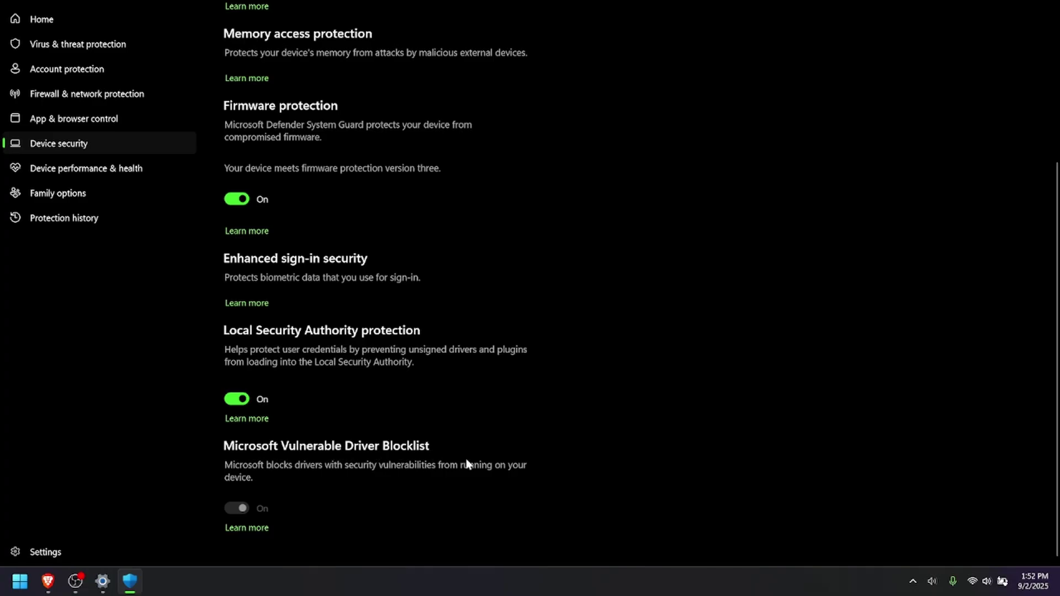
{"action": "scroll", "coordinate": [506, 357], "scroll_direction": "up", "scroll_amount": 5}
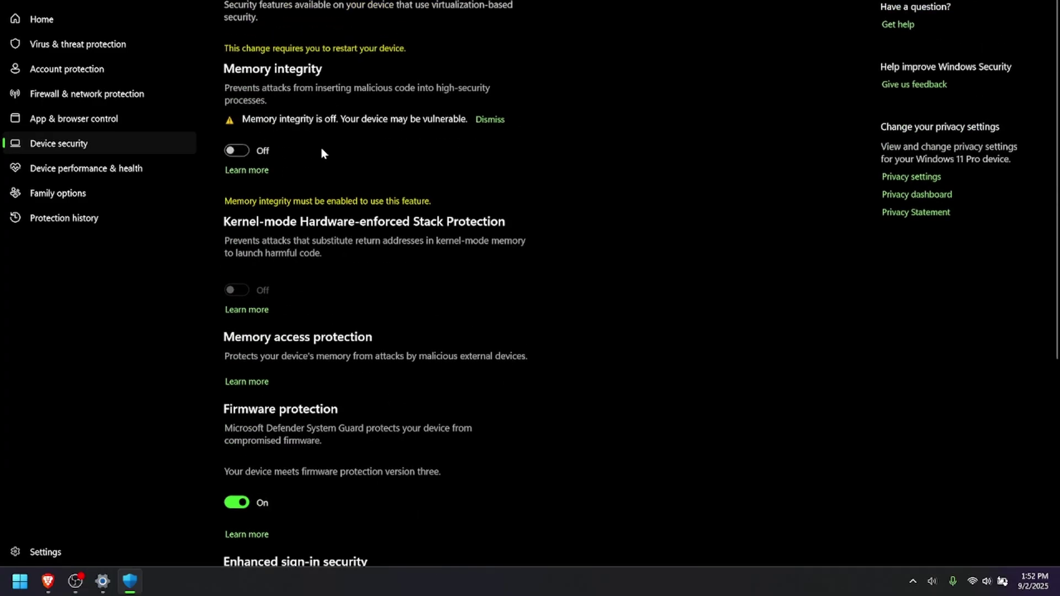
{"action": "scroll", "coordinate": [291, 138], "scroll_direction": "down", "scroll_amount": 5}
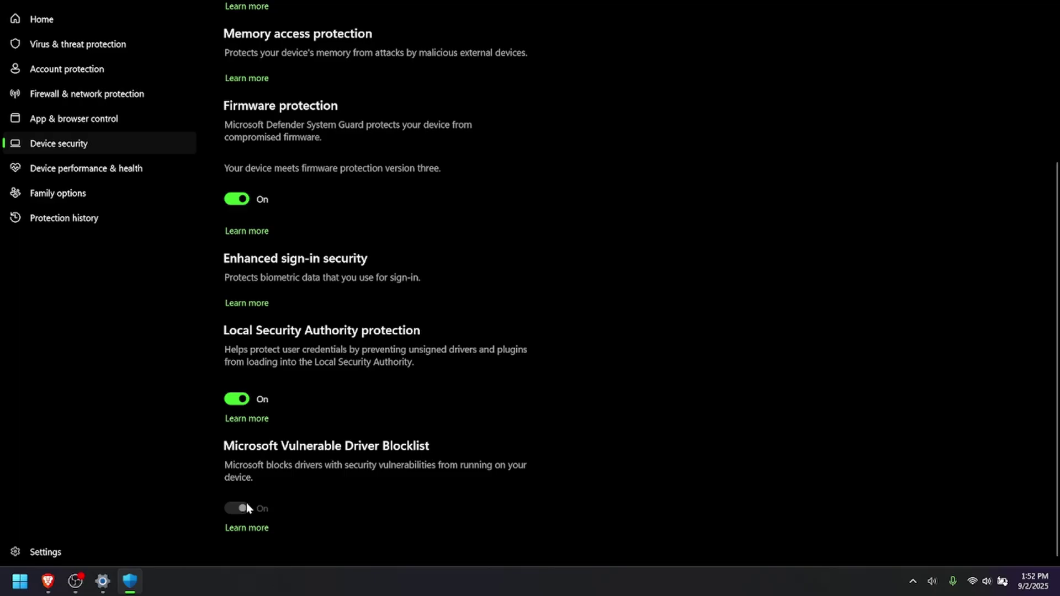
{"action": "scroll", "coordinate": [308, 468], "scroll_direction": "up", "scroll_amount": 5}
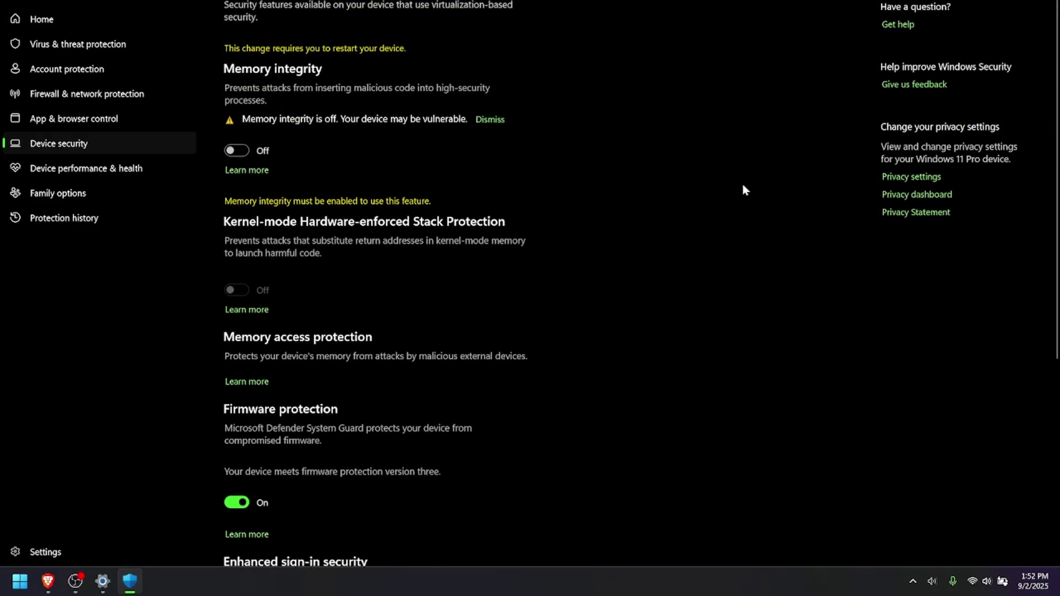
Go to Virus & threat protection and open Manage ransomware protection.
{"action": "left_click", "coordinate": [77, 45]}
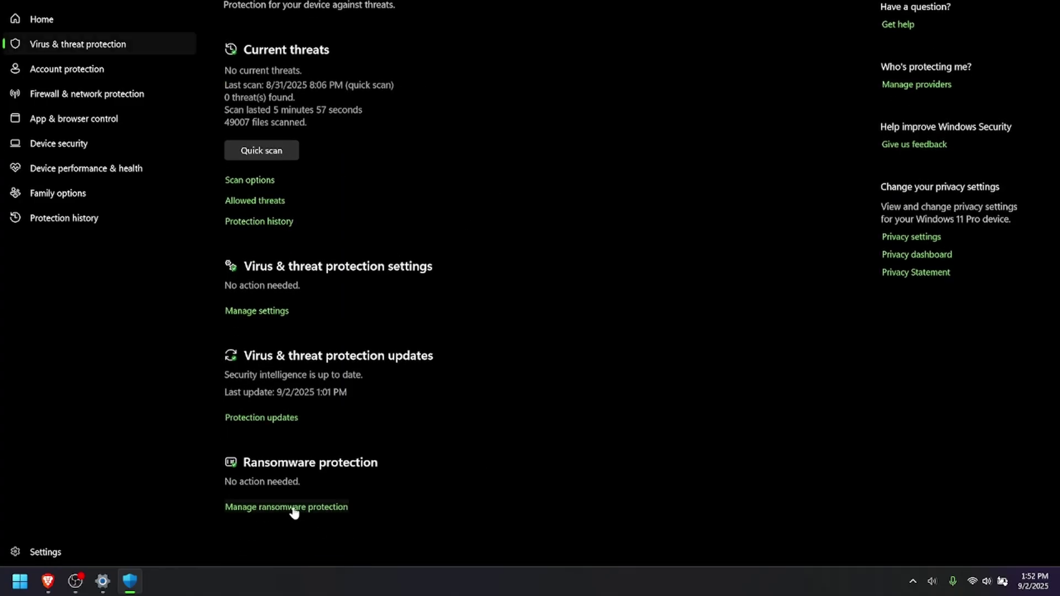
{"action": "left_click", "coordinate": [291, 506]}
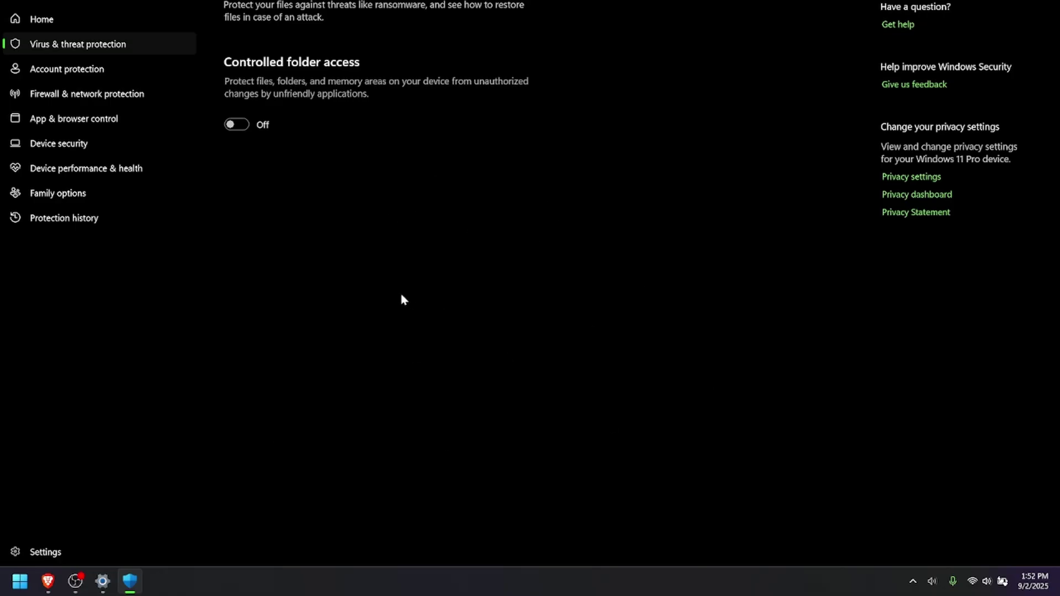
View the BitLocker status for drives C: and G: from Settings, then close it.
{"action": "left_click", "coordinate": [101, 585]}
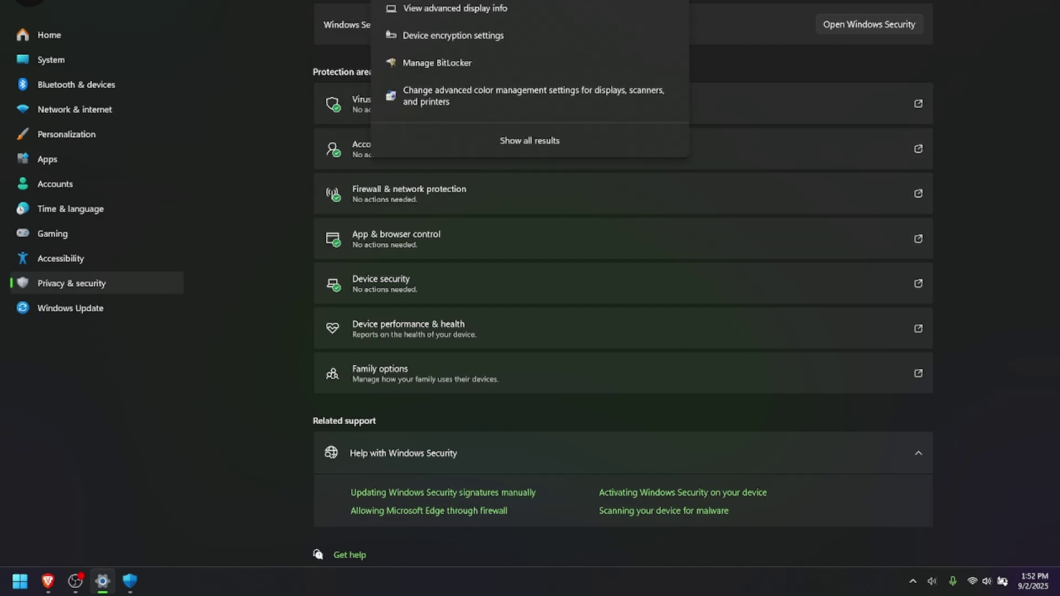
{"action": "left_click", "coordinate": [470, 69]}
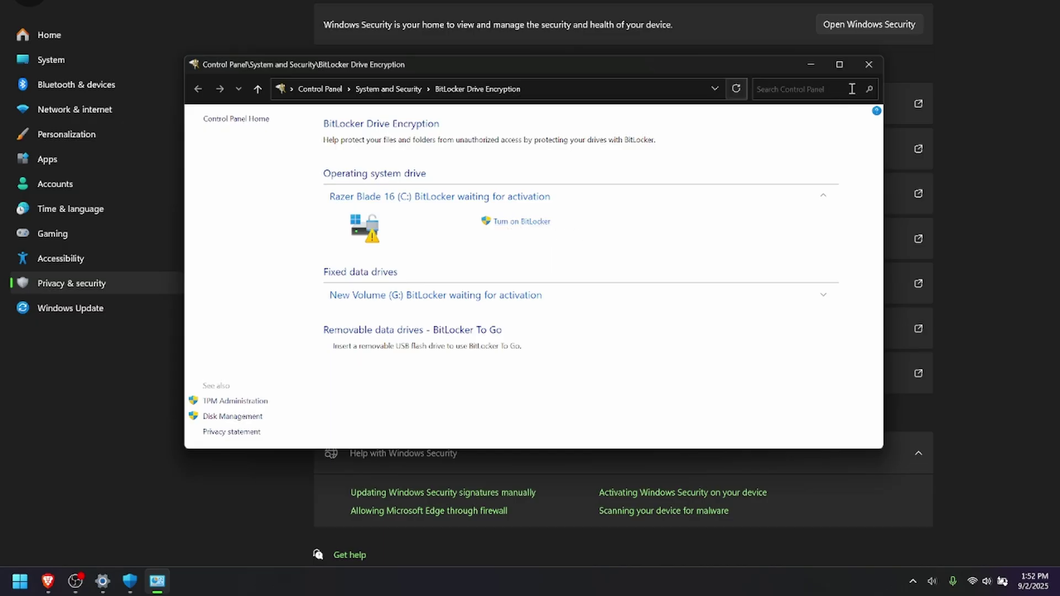
{"action": "left_click", "coordinate": [869, 65]}
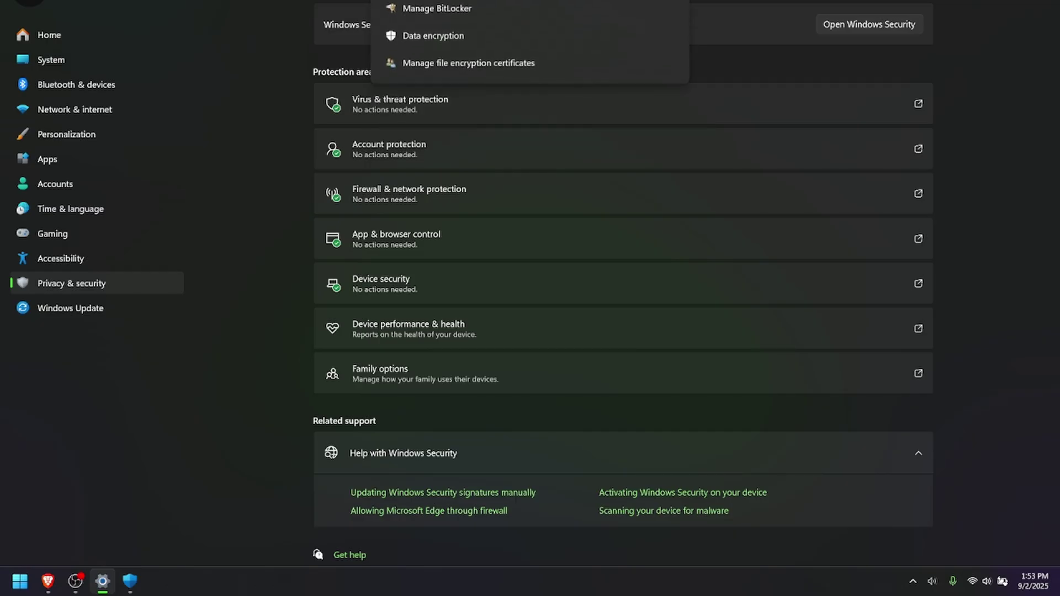
Open the Device encryption page, then minimize Settings and Windows Security.
{"action": "key", "text": "Return"}
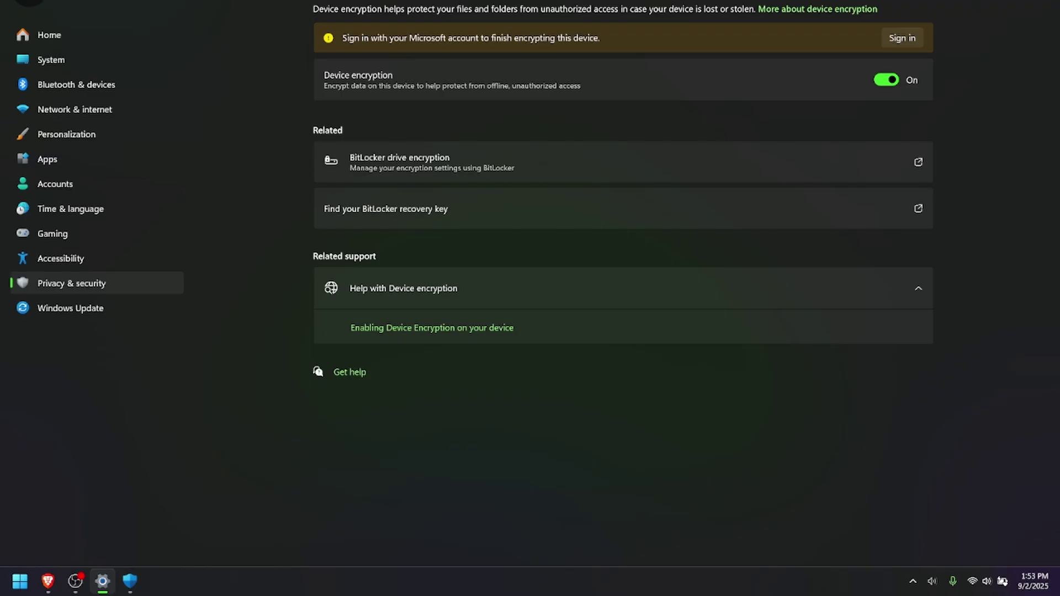
{"action": "left_click", "coordinate": [102, 580]}
{"action": "left_click", "coordinate": [129, 580]}
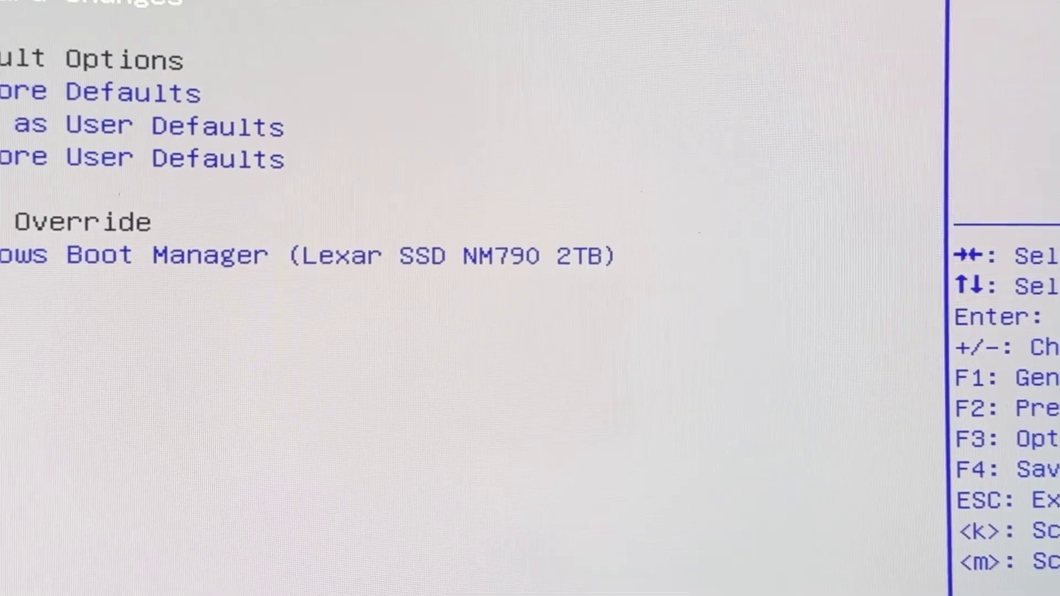
Pick Restore Defaults in the BIOS Save & Exit tab and answer No to Load Optimized Defaults.
{"action": "key", "text": "Down"}
{"action": "key", "text": "Up"}
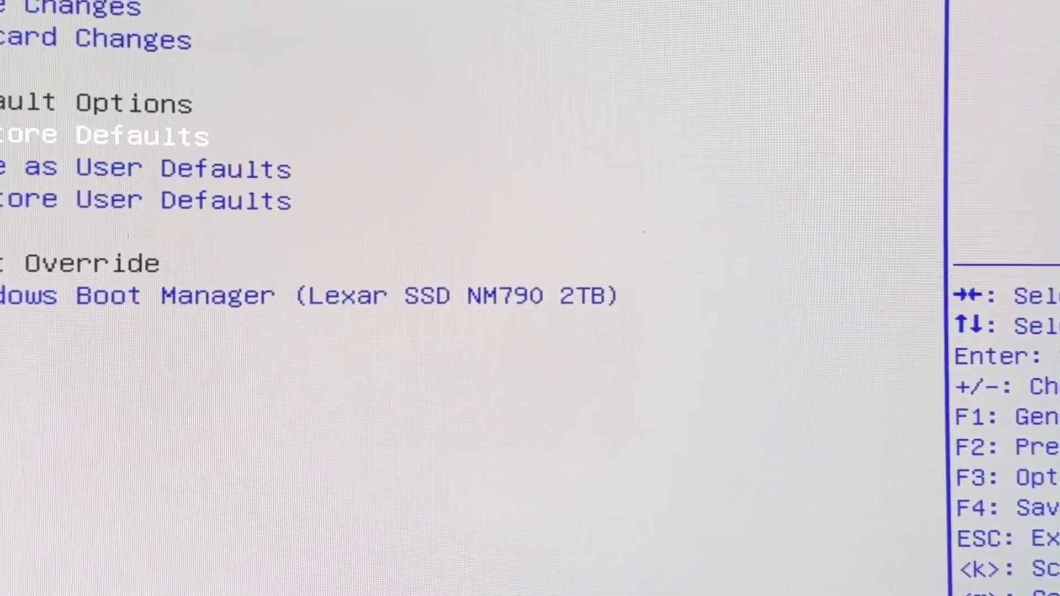
{"action": "key", "text": "Up"}
{"action": "key", "text": "Up"}
{"action": "key", "text": "Up"}
{"action": "key", "text": "Up"}
{"action": "key", "text": "Up"}
{"action": "key", "text": "Up"}
{"action": "key", "text": "Up"}
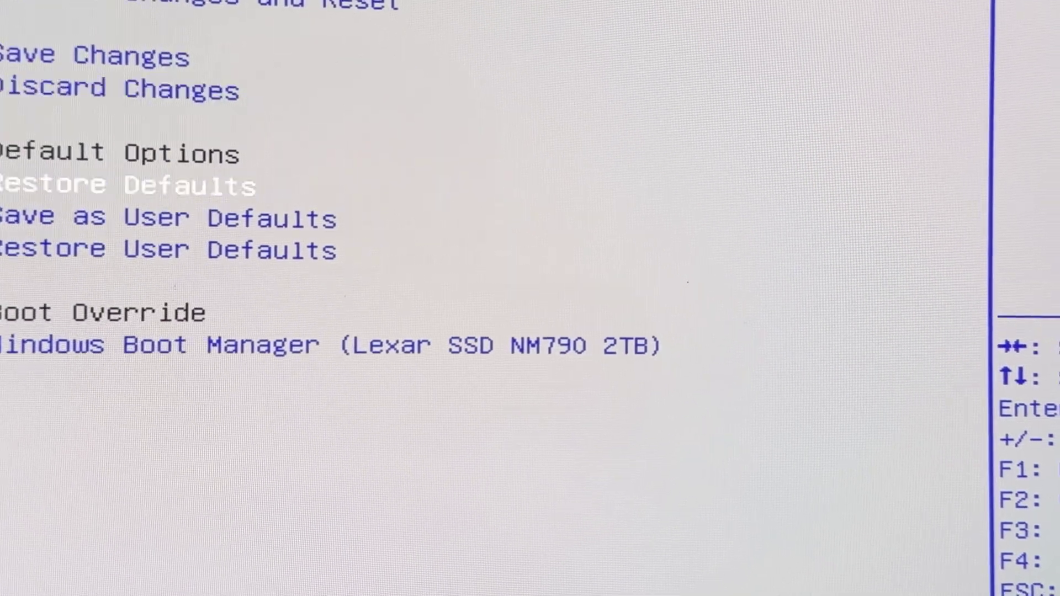
{"action": "key", "text": "Down"}
{"action": "key", "text": "Up"}
{"action": "key", "text": "Return"}
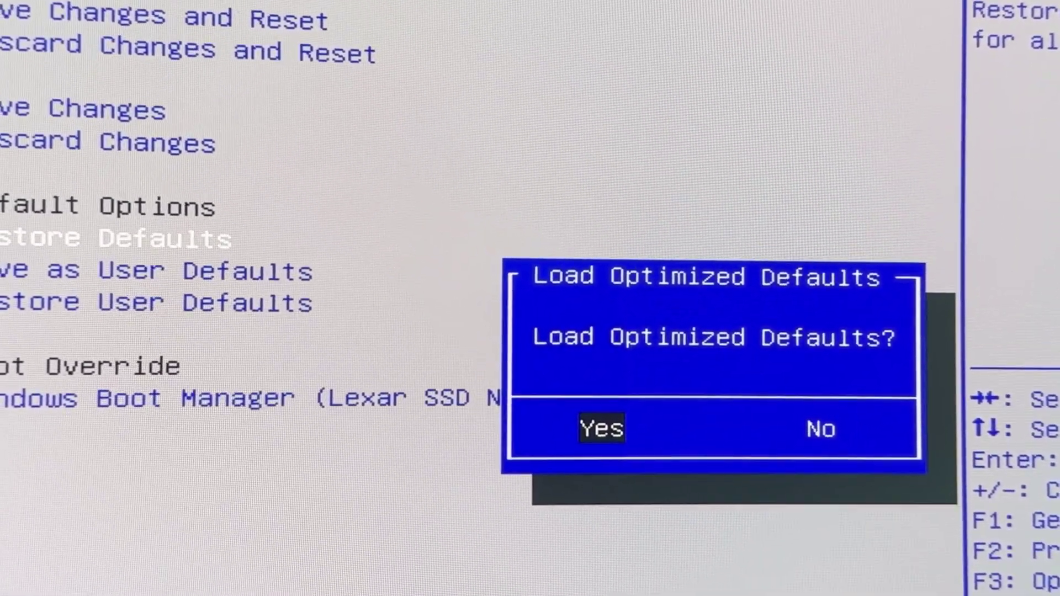
{"action": "key", "text": "Right"}
{"action": "key", "text": "Return"}
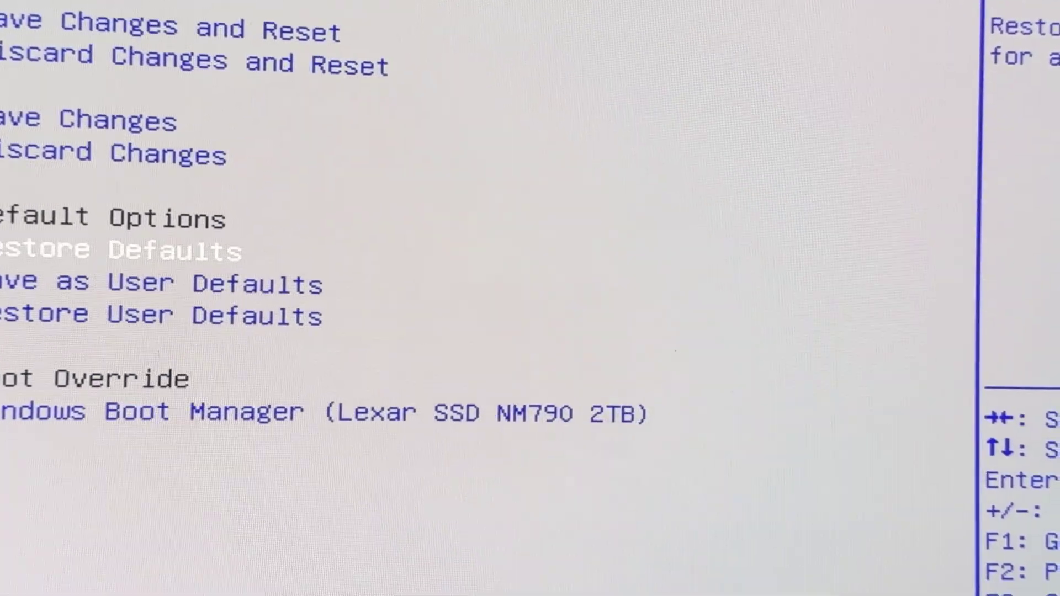
On the BIOS Security page, keep Secure Boot set to Enabled.
{"action": "key", "text": "Left"}
{"action": "key", "text": "Left"}
{"action": "key", "text": "Down"}
{"action": "key", "text": "Down"}
{"action": "key", "text": "Down"}
{"action": "key", "text": "Down"}
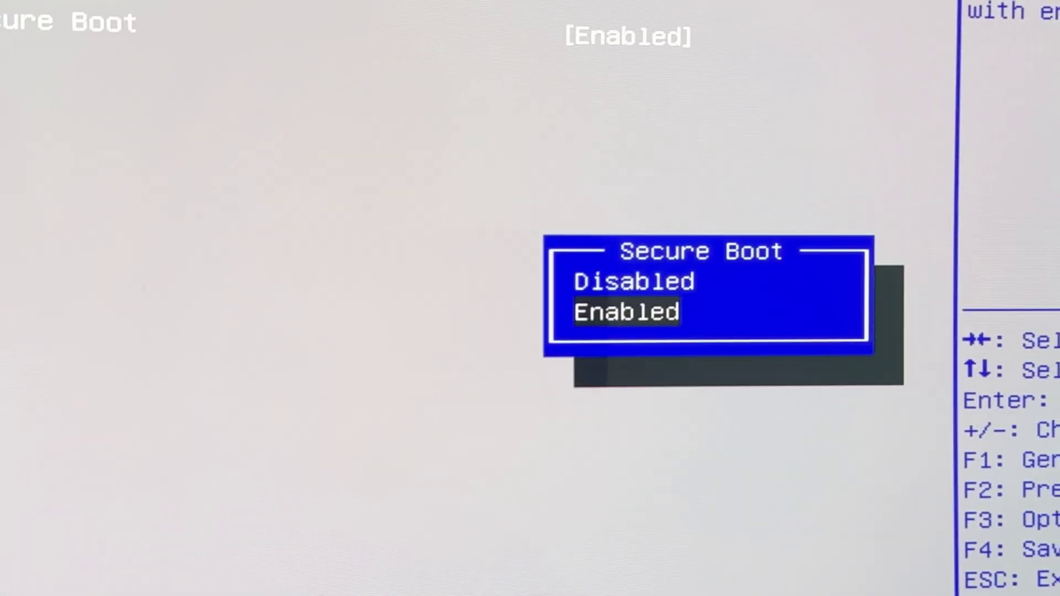
{"action": "key", "text": "Up"}
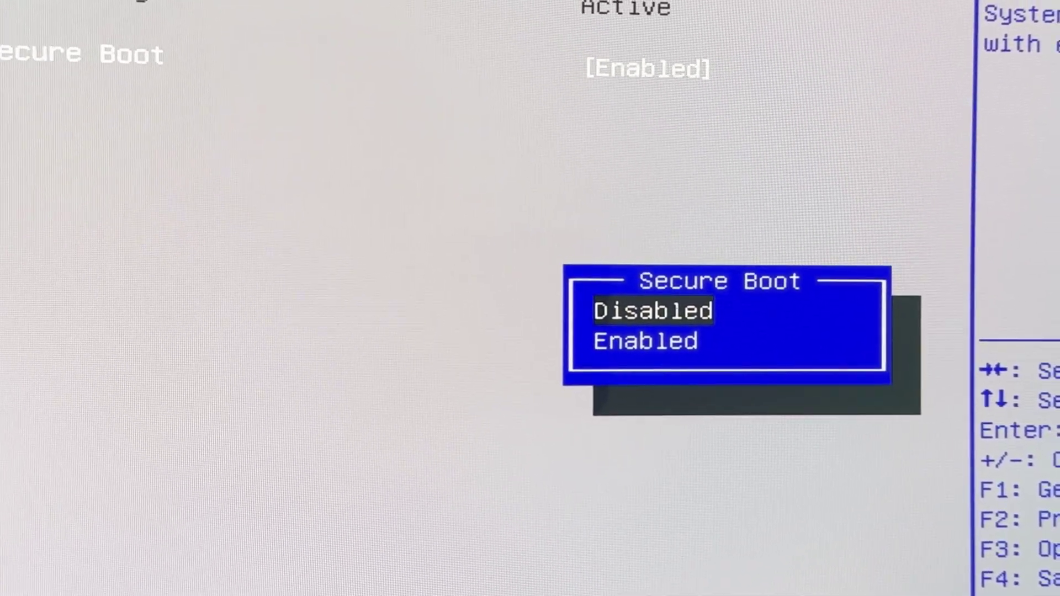
{"action": "key", "text": "Down"}
{"action": "key", "text": "Return"}
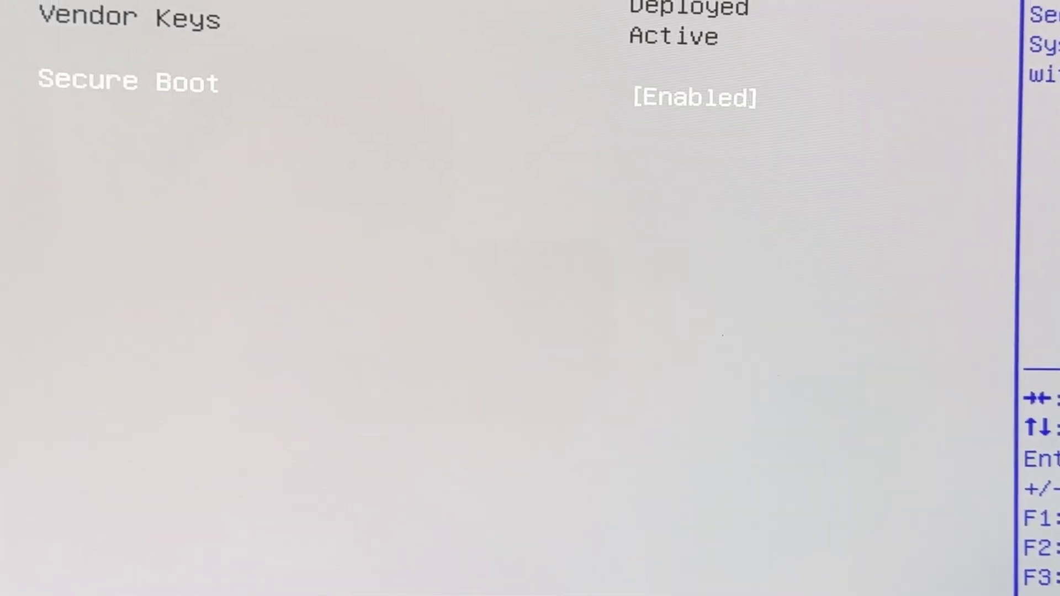
{"action": "key", "text": "Escape"}
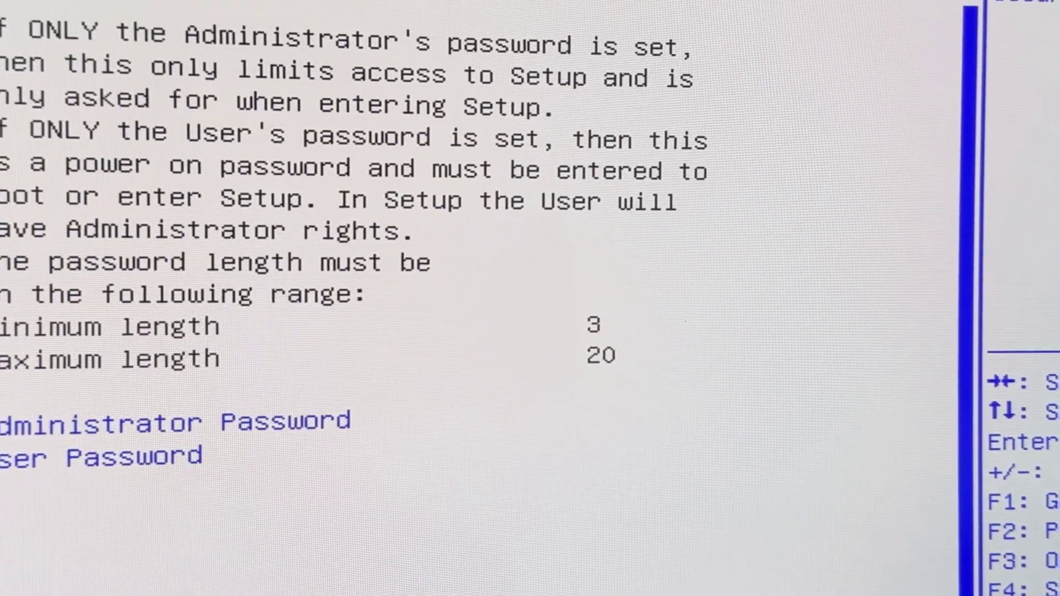
Go to the Save & Exit page and select Save Changes.
{"action": "key", "text": "Right"}
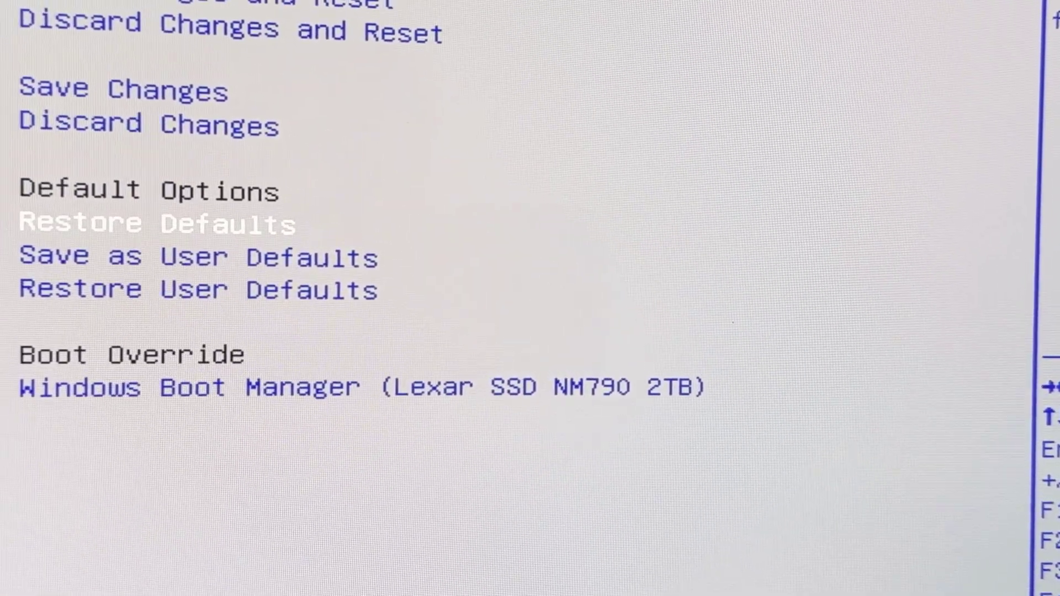
{"action": "key", "text": "Down"}
{"action": "key", "text": "Up"}
{"action": "key", "text": "Up"}
{"action": "key", "text": "Up"}
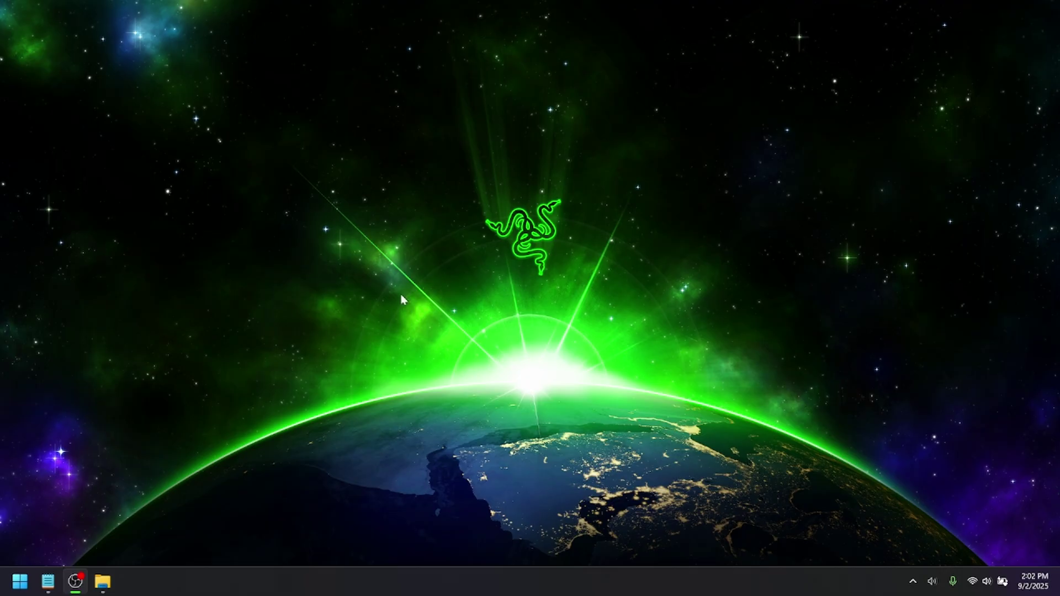
In the Downloads folder, view the BIOS installer file's properties without changing anything.
{"action": "left_click", "coordinate": [103, 582]}
{"action": "left_click", "coordinate": [383, 231]}
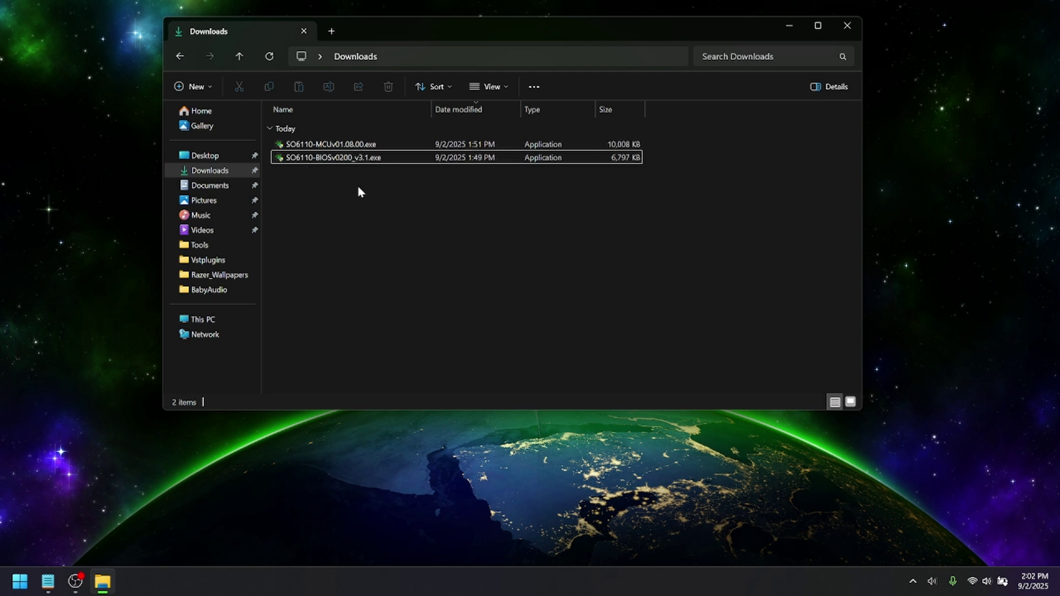
{"action": "right_click", "coordinate": [326, 157]}
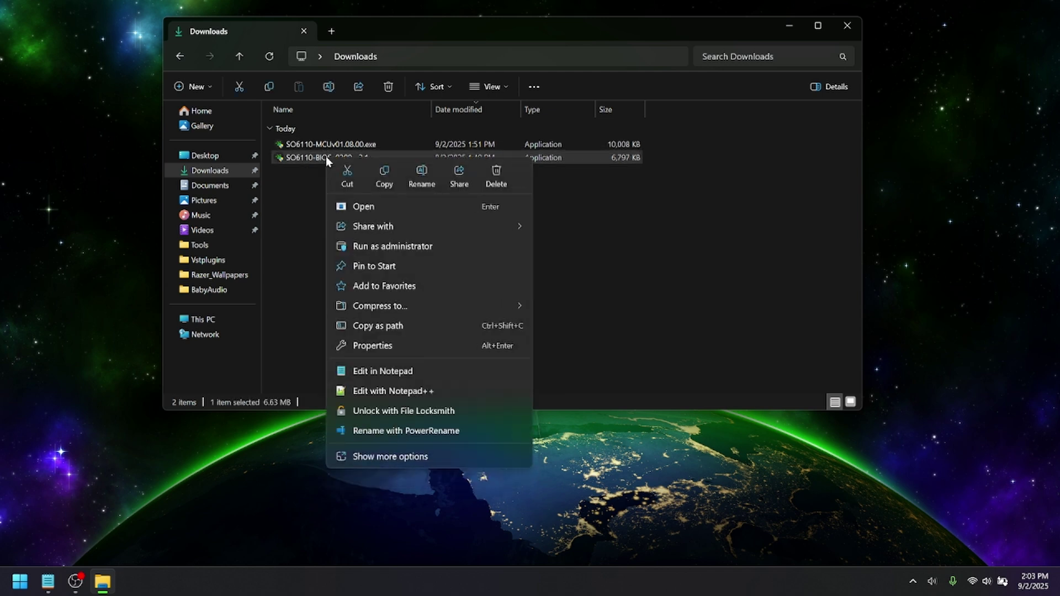
{"action": "left_click", "coordinate": [381, 344]}
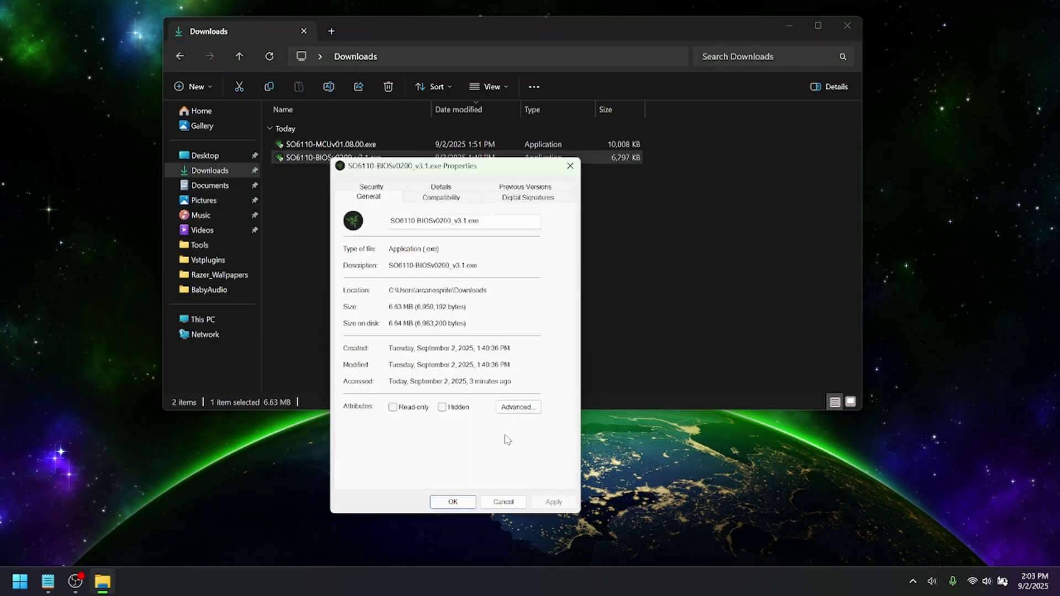
{"action": "left_click", "coordinate": [505, 501]}
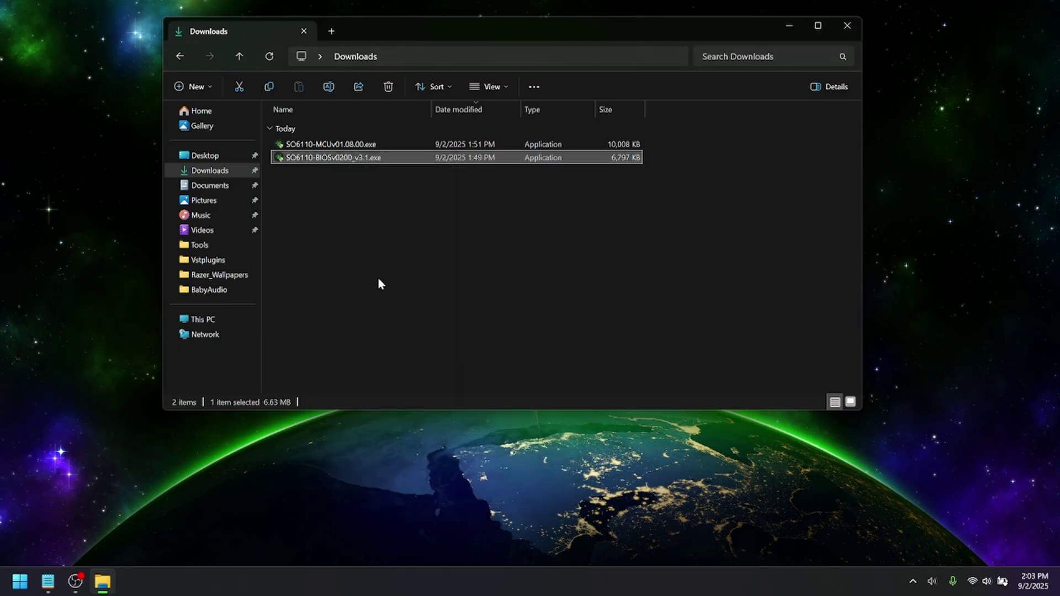
Run the BIOS and MCU updaters as administrator, dismissing each after it reports components up-to-date.
{"action": "right_click", "coordinate": [339, 158]}
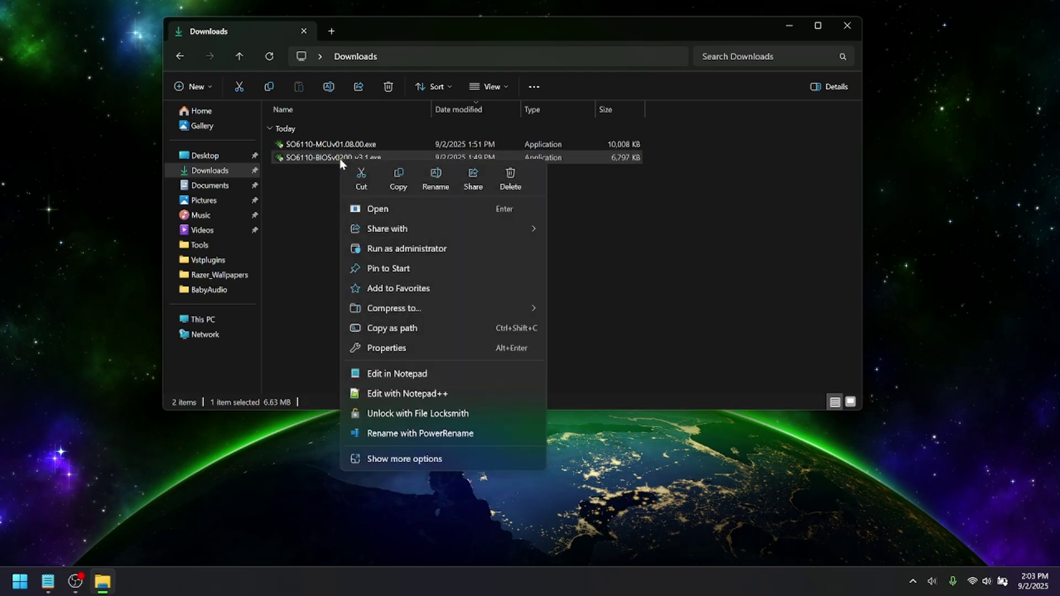
{"action": "left_click", "coordinate": [401, 253]}
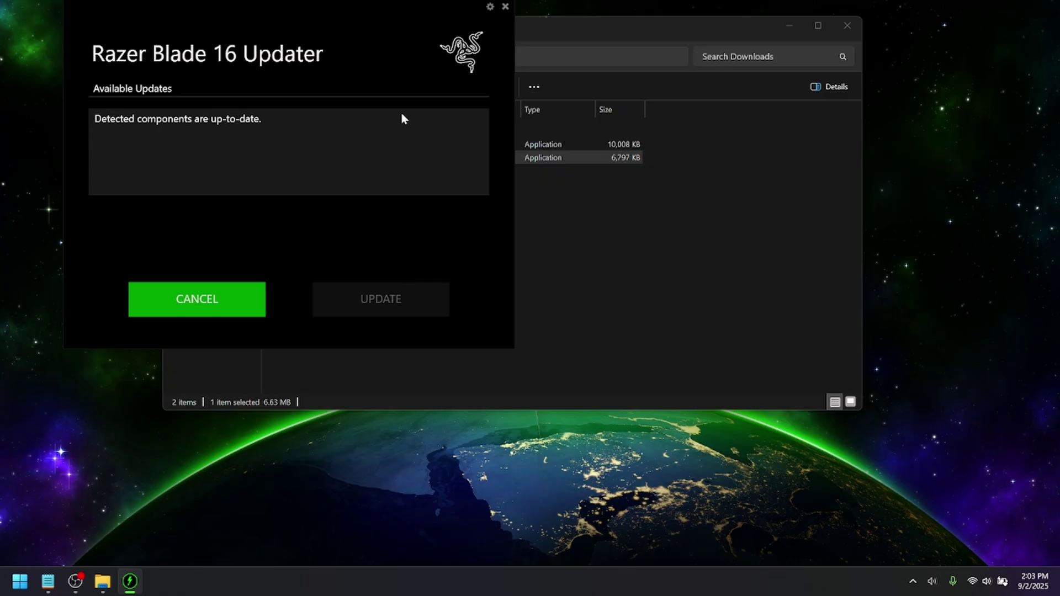
{"action": "left_click", "coordinate": [505, 6]}
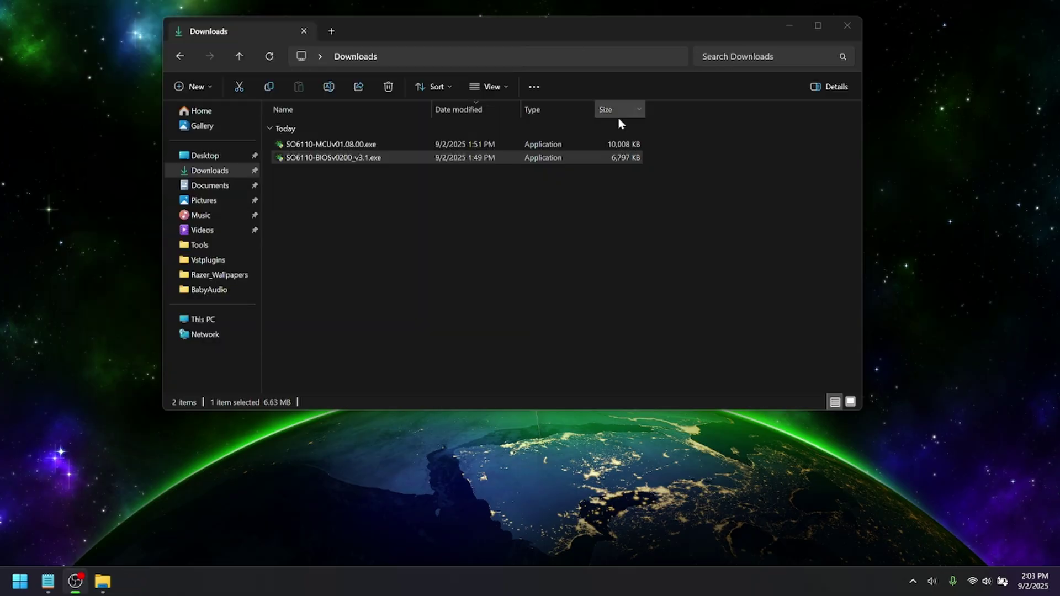
{"action": "right_click", "coordinate": [330, 145]}
{"action": "left_click", "coordinate": [374, 236]}
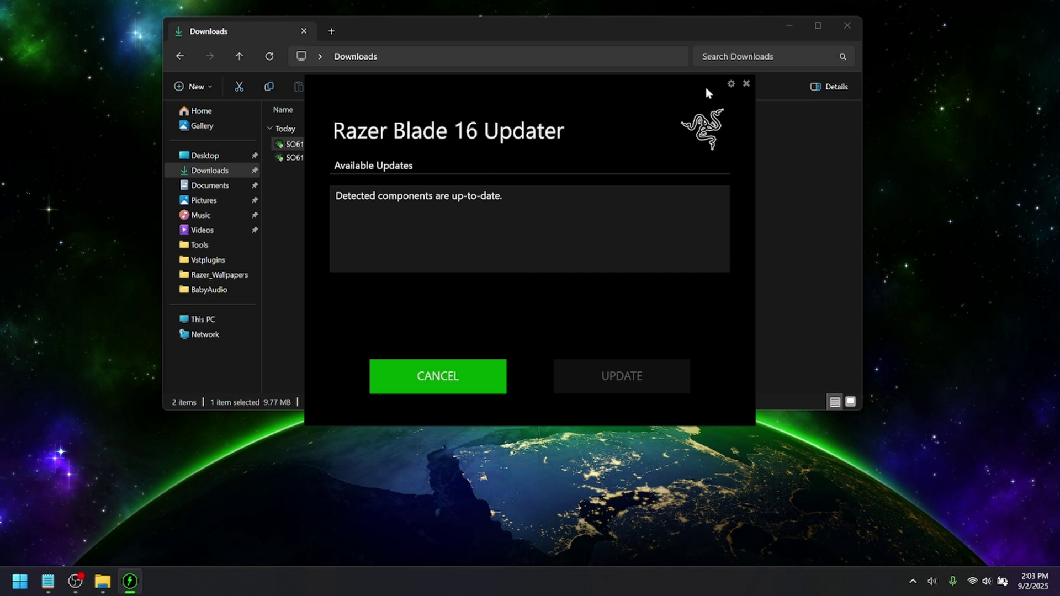
{"action": "left_click", "coordinate": [746, 83]}
Close Downloads and launch msinfo32 from the Run box to open System Information.
{"action": "left_click", "coordinate": [789, 26]}
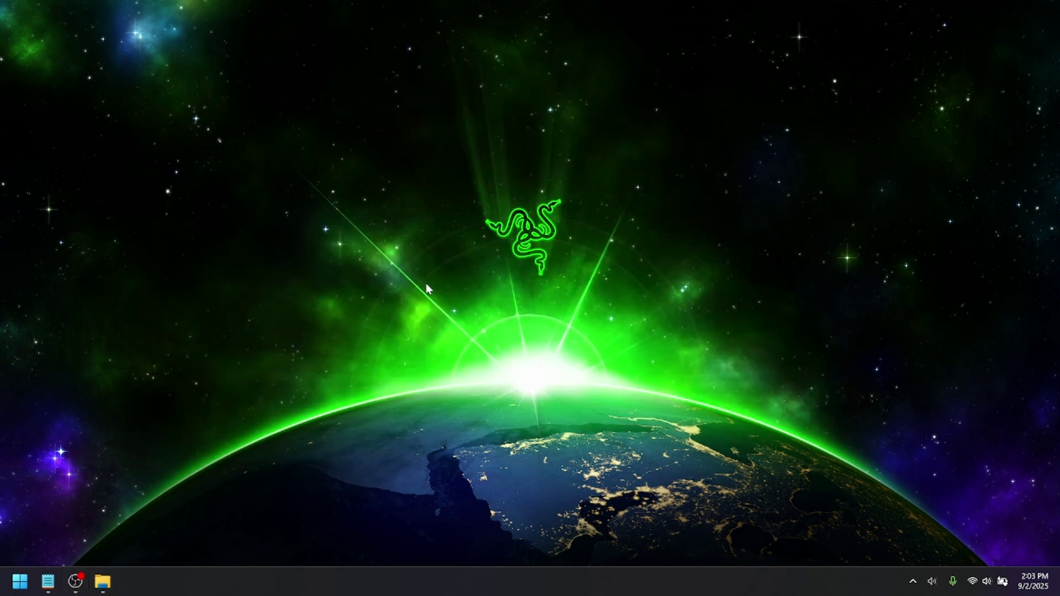
{"action": "key", "text": "super+r"}
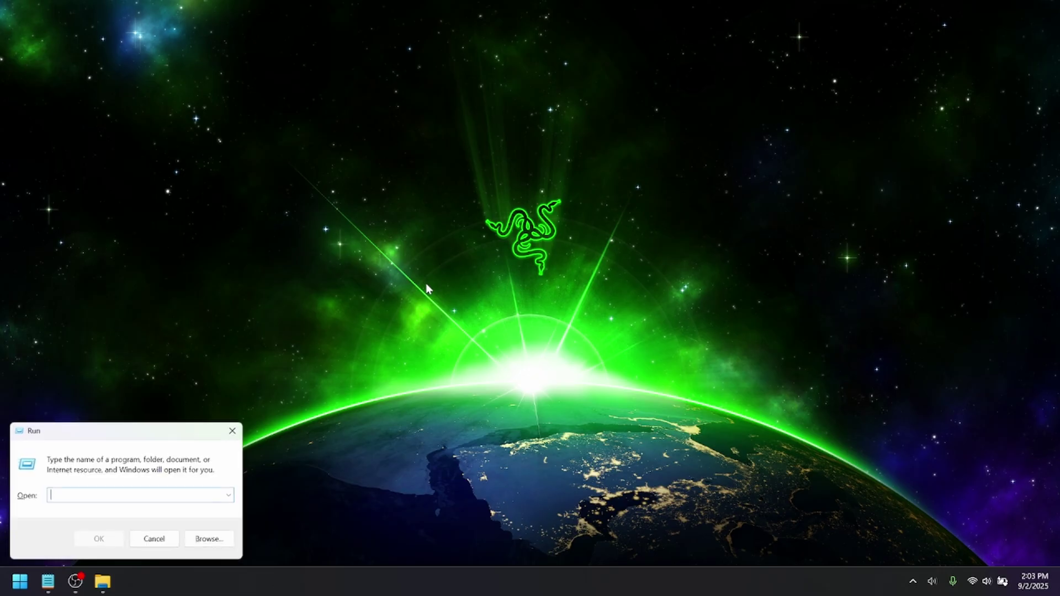
{"action": "type", "text": "msinfo32"}
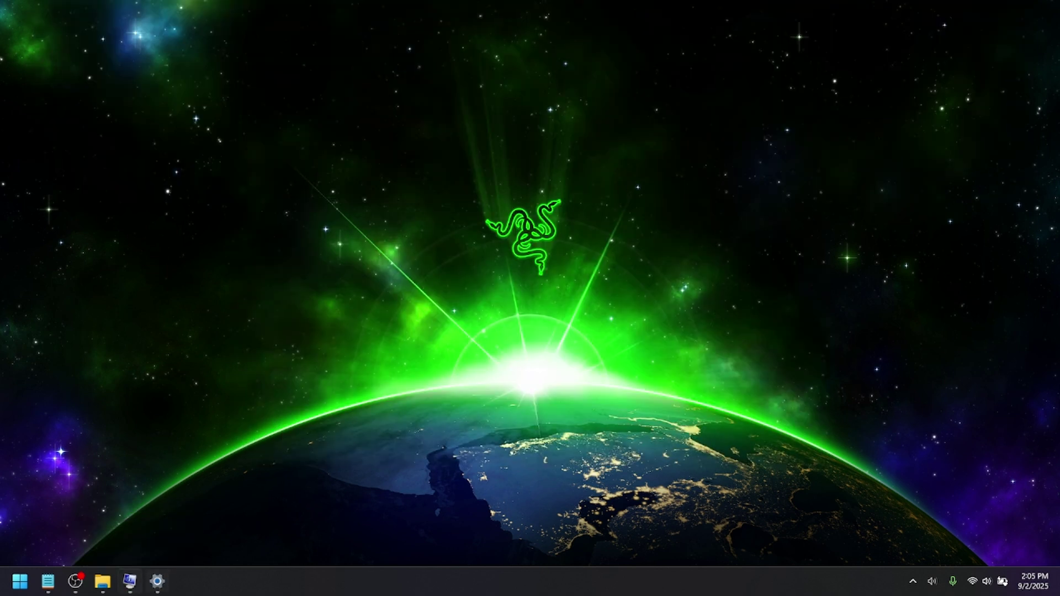
From Settings' Privacy & security page, open Windows Security to Virus & threat protection.
{"action": "left_click", "coordinate": [157, 580]}
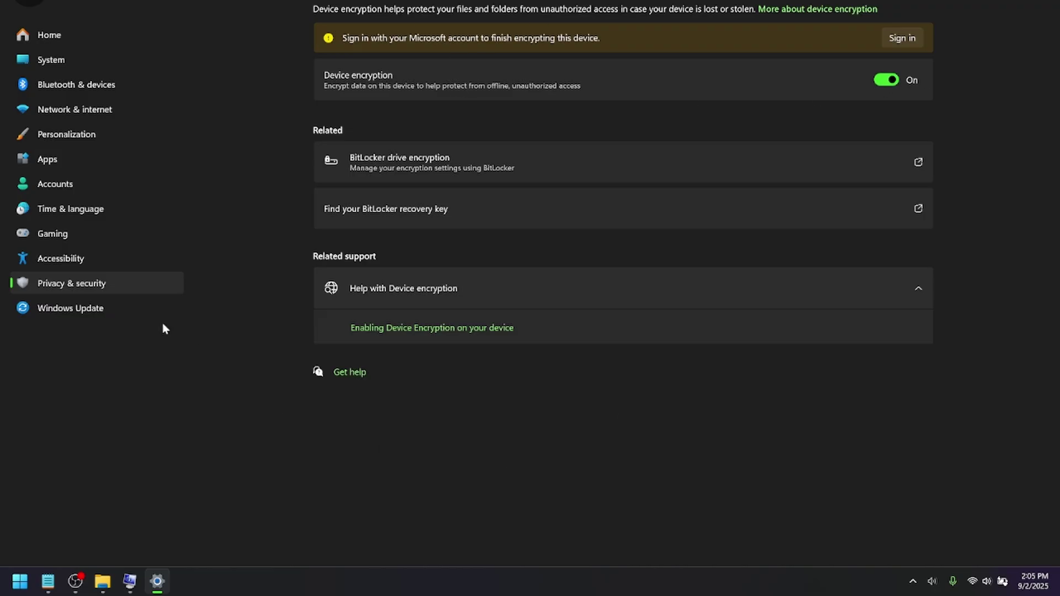
{"action": "left_click", "coordinate": [91, 287]}
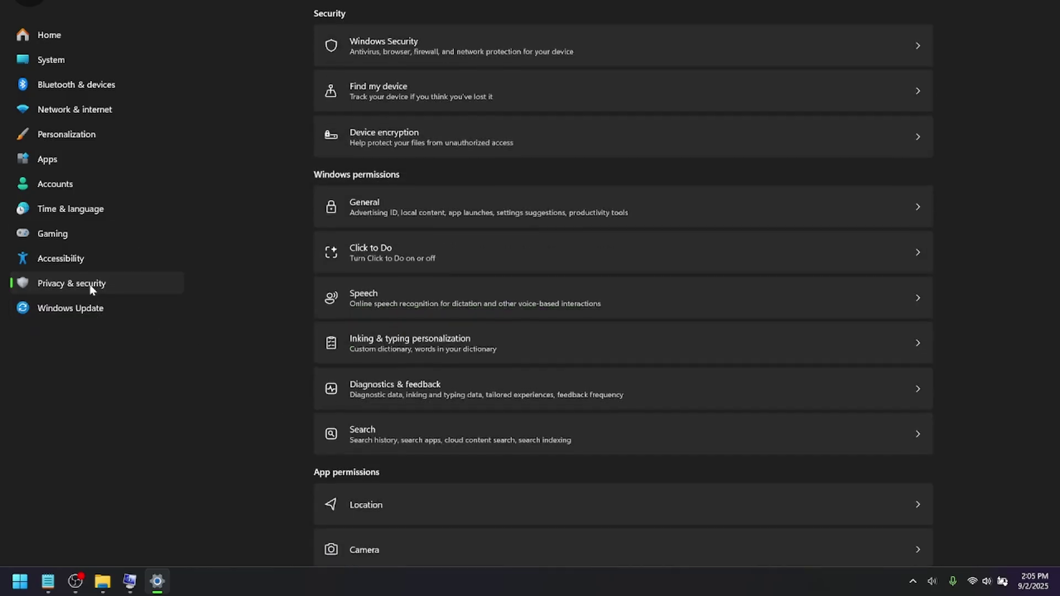
{"action": "left_click", "coordinate": [462, 52]}
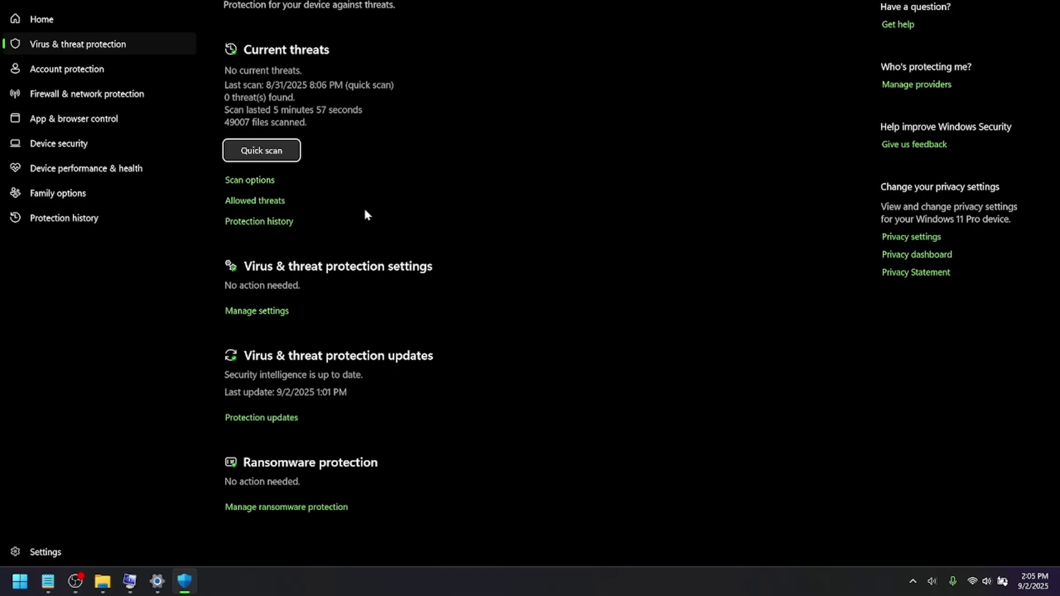
Check ransomware protection, then Device security's details showing Secure Boot and TPM 2.0 enabled.
{"action": "left_click", "coordinate": [295, 507]}
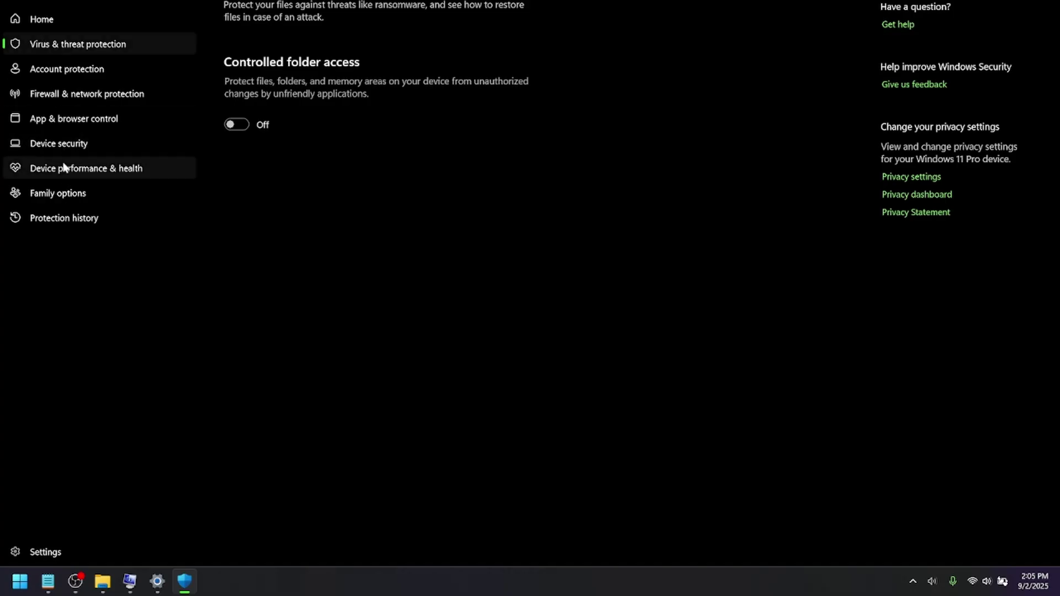
{"action": "left_click", "coordinate": [62, 144]}
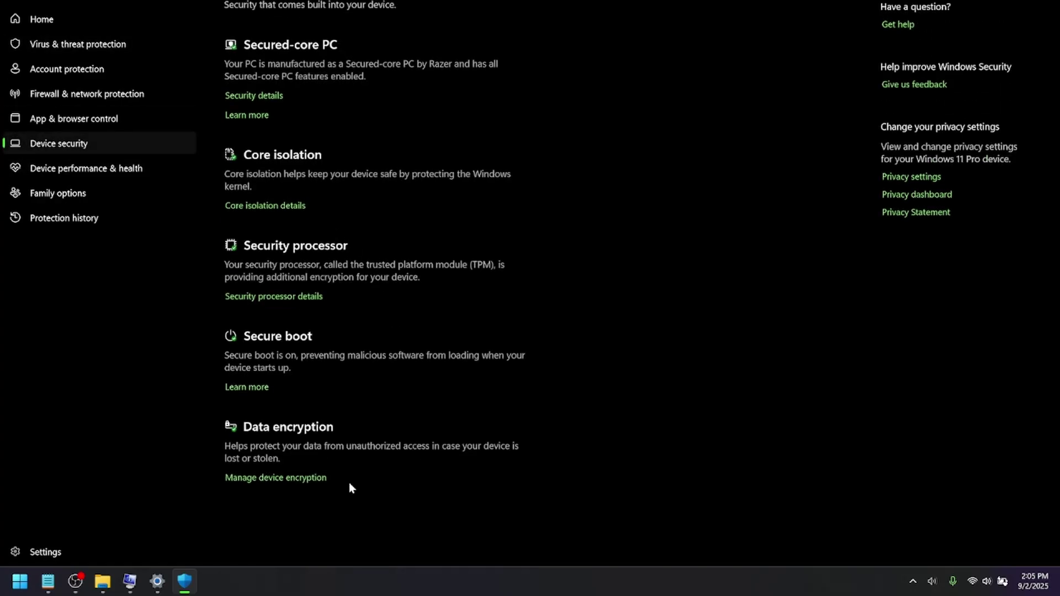
{"action": "left_click", "coordinate": [263, 98]}
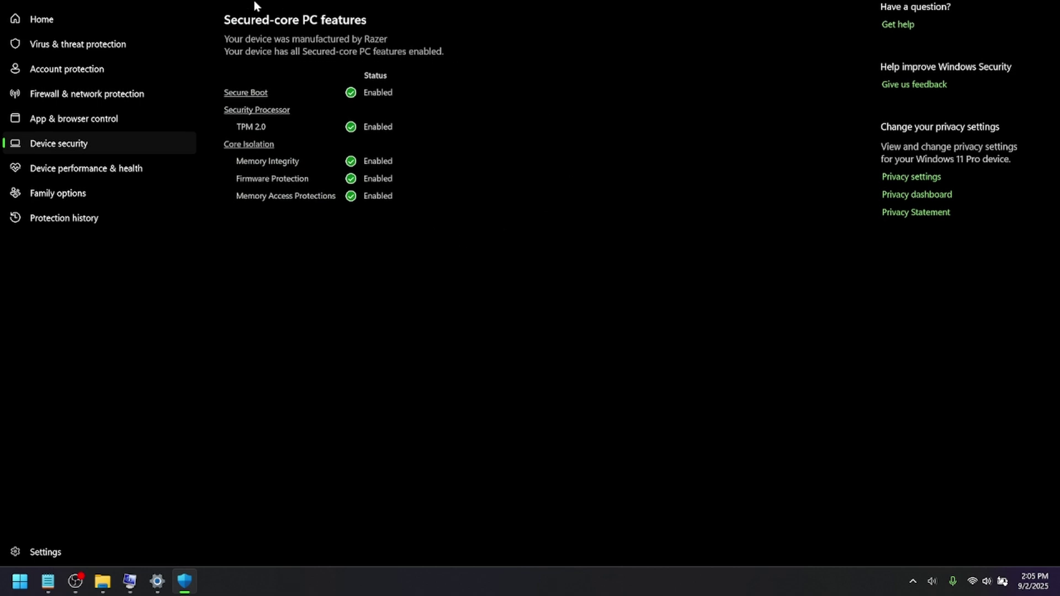
{"action": "left_click", "coordinate": [81, 132]}
Open Core isolation details and confirm Memory integrity and firmware protection are on.
{"action": "scroll", "coordinate": [284, 43], "scroll_direction": "down", "scroll_amount": 1}
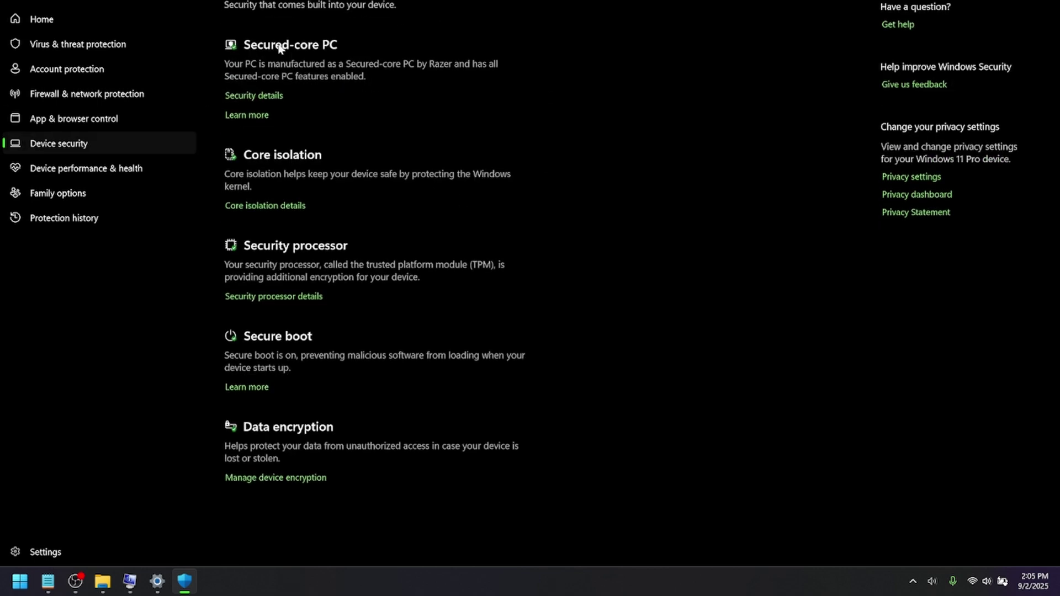
{"action": "left_click", "coordinate": [263, 207]}
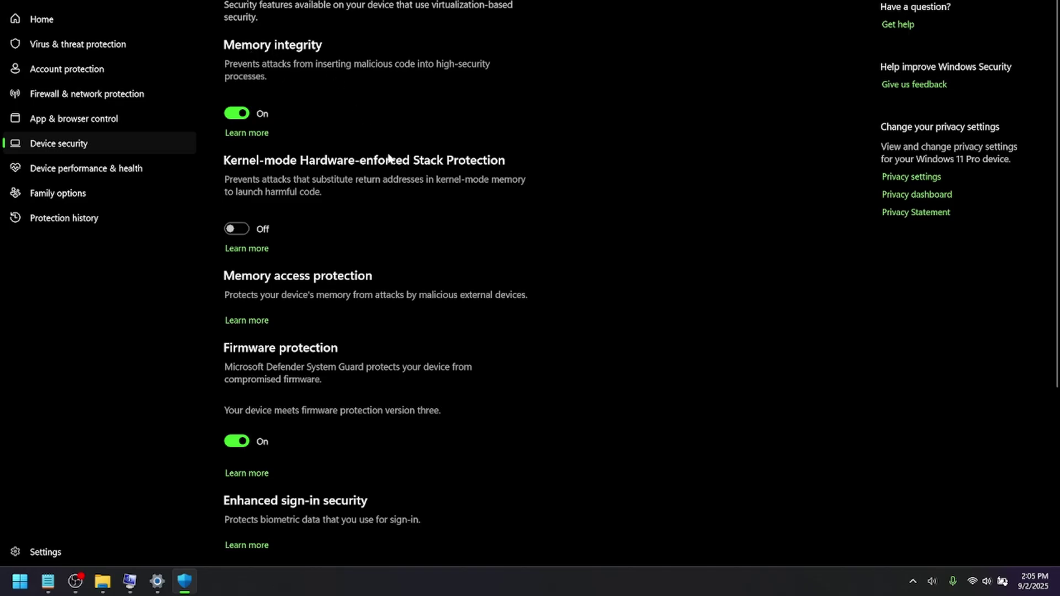
{"action": "scroll", "coordinate": [386, 157], "scroll_direction": "down", "scroll_amount": 4}
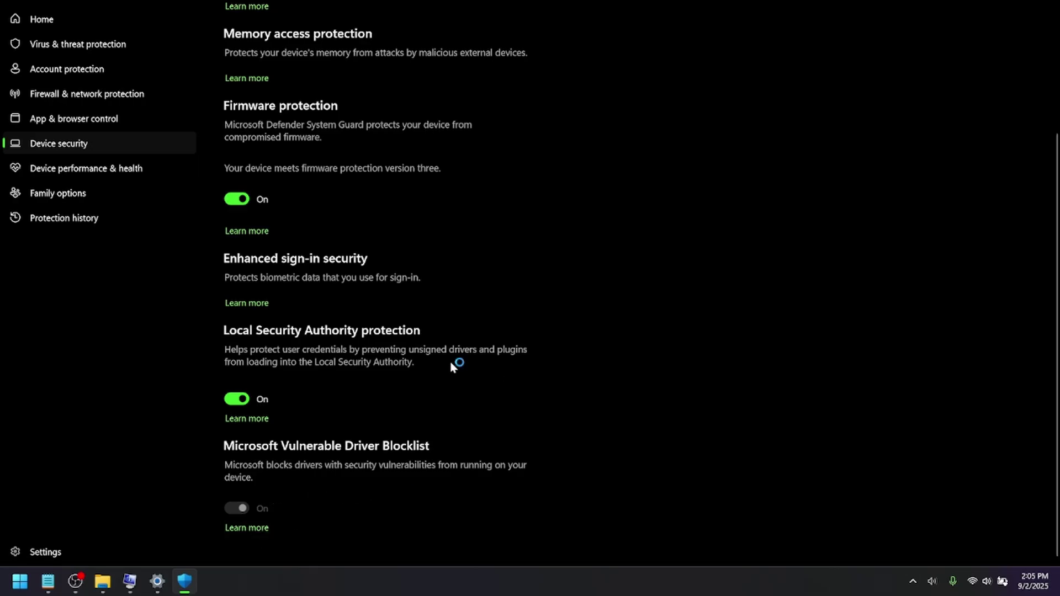
{"action": "scroll", "coordinate": [447, 375], "scroll_direction": "up", "scroll_amount": 4}
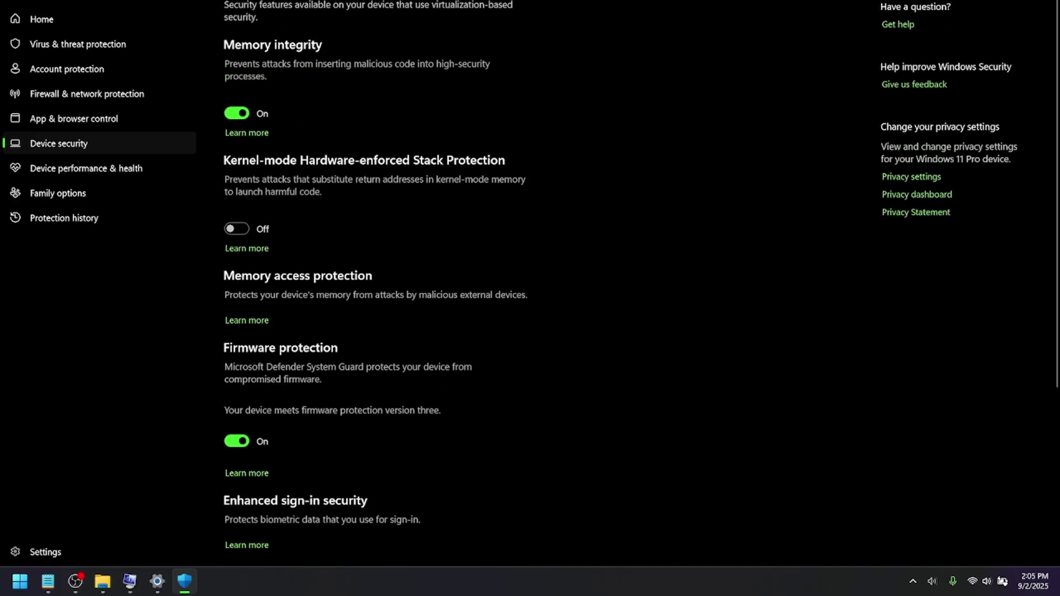
Close the Windows Security and Settings windows with Alt+F4.
{"action": "key", "text": "alt+F4"}
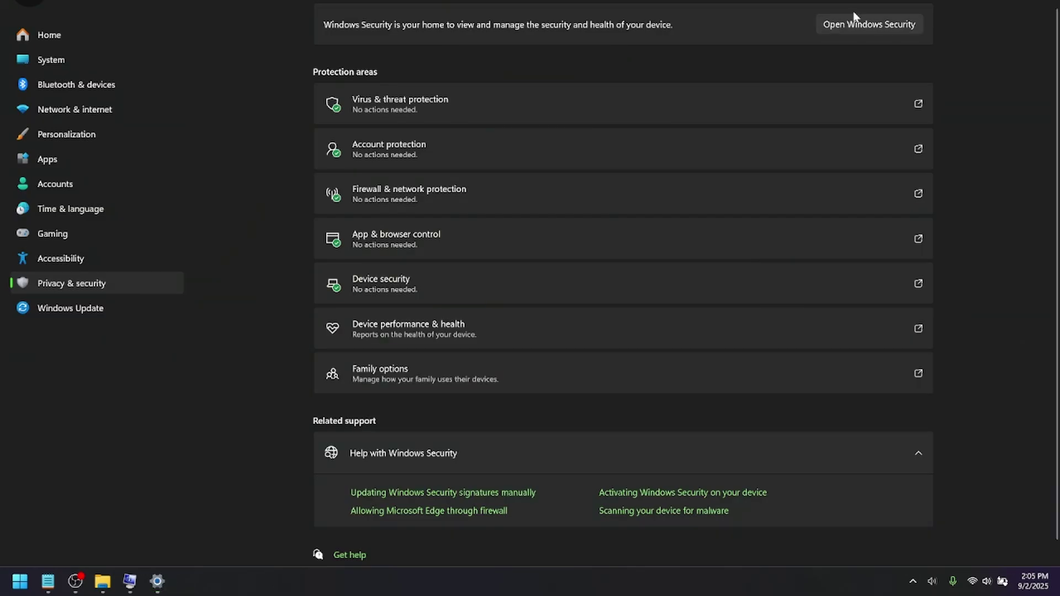
{"action": "key", "text": "alt+F4"}
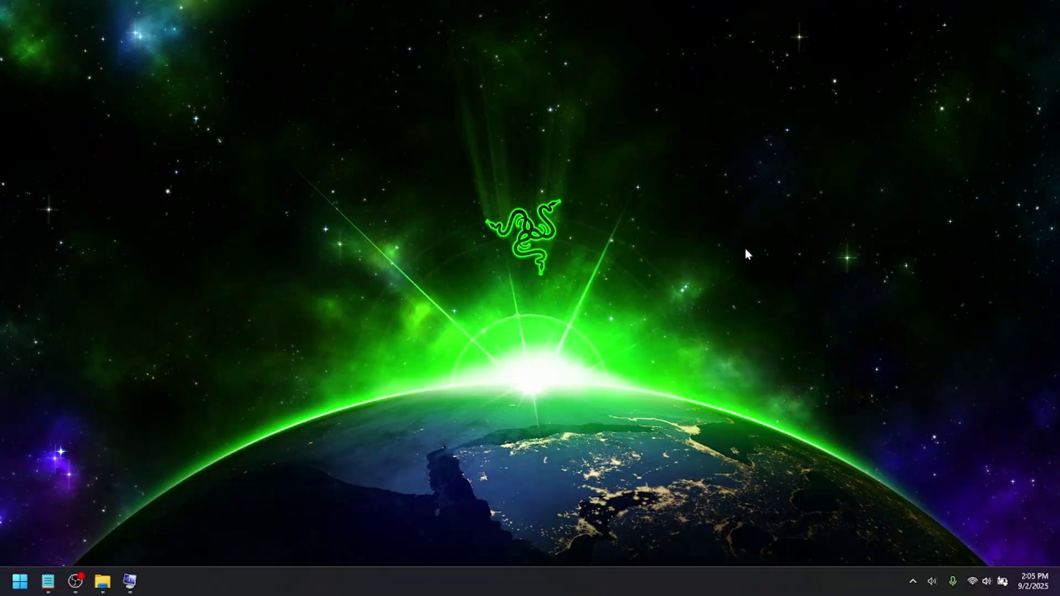